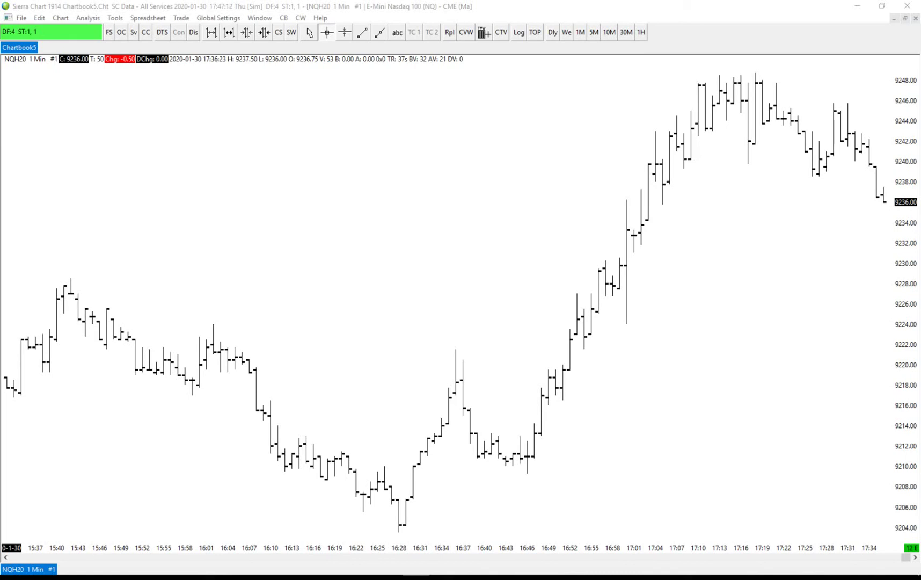
Step: Focus the NQH20 1-minute chart and open the Analysis menu
click(480, 310)
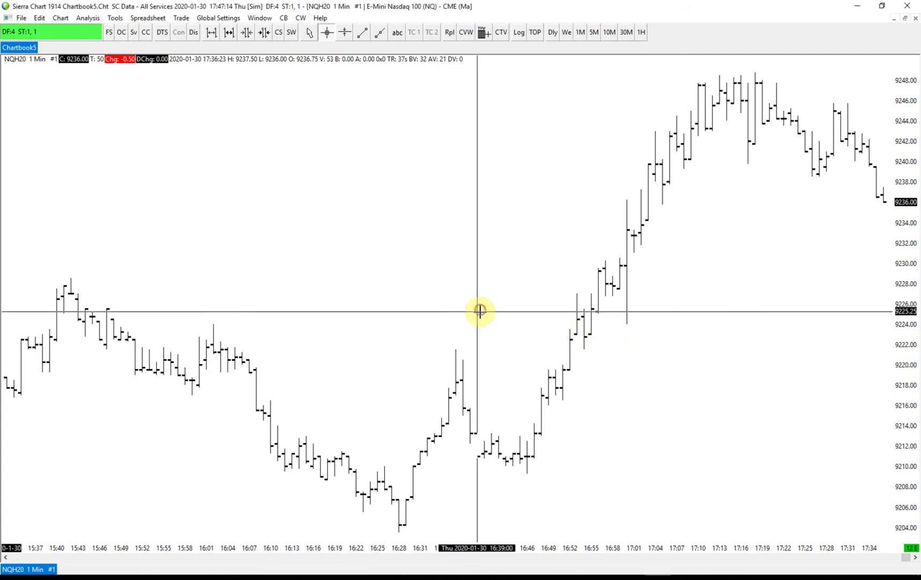
click(436, 309)
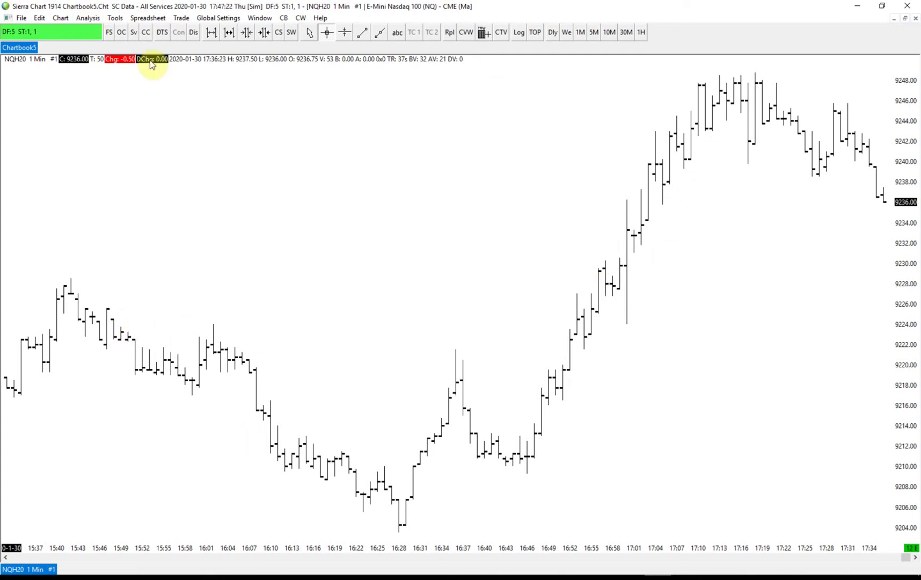
click(86, 22)
Step: Add three Moving Average - Simple studies and open the ID:1 average's settings (Length 10)
click(87, 28)
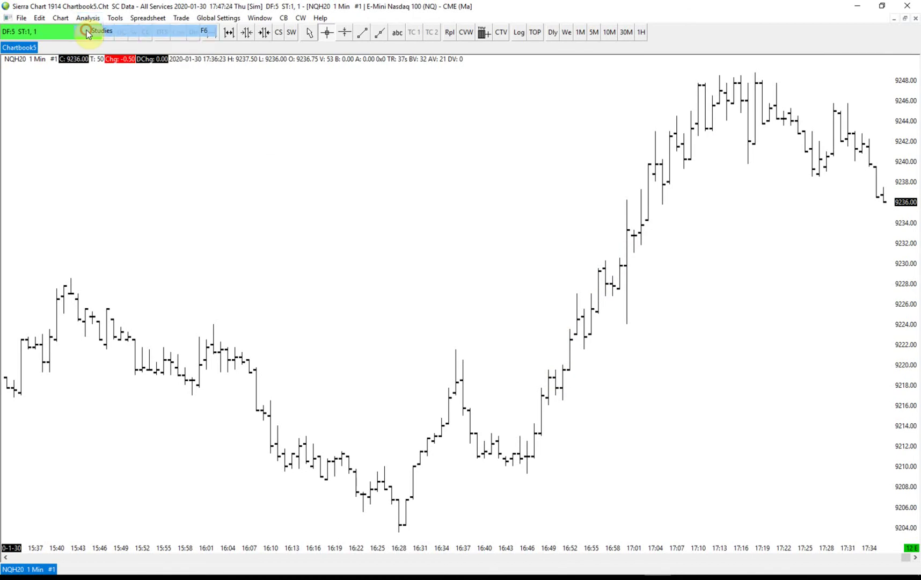
click(296, 339)
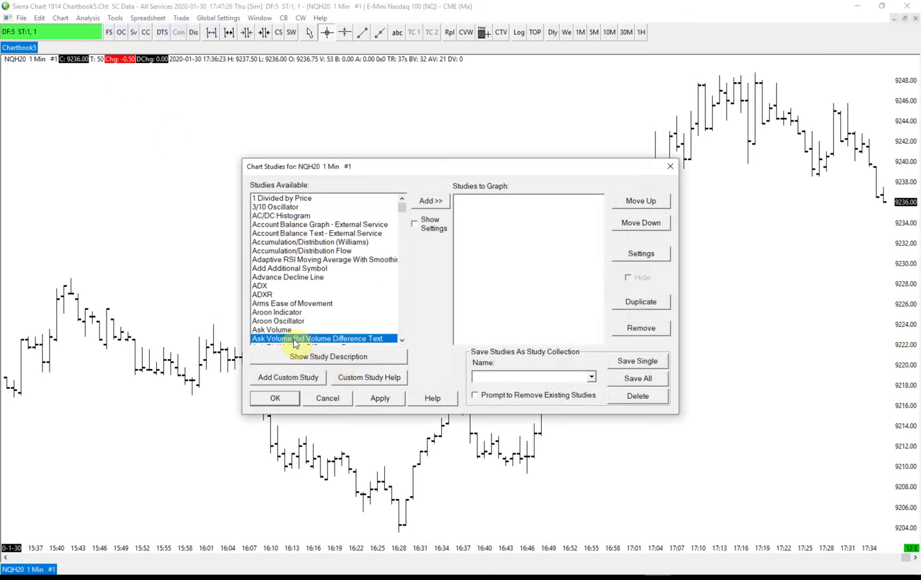
text(macd)
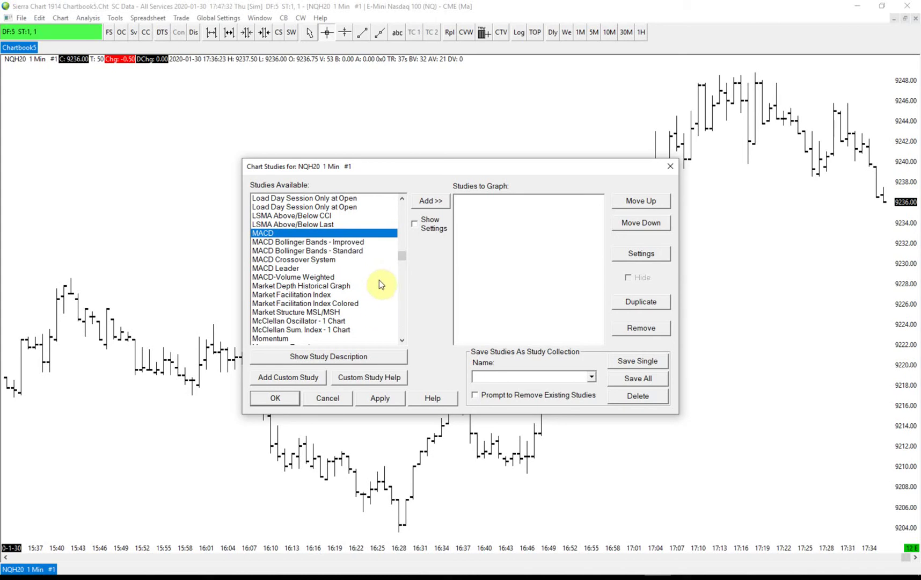
scroll(379, 281, down, 6)
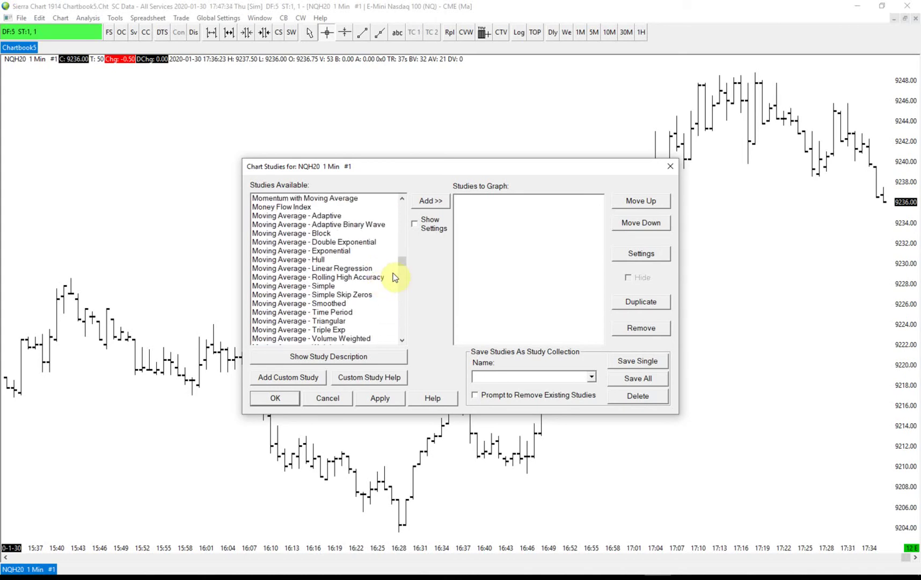
double_click(331, 286)
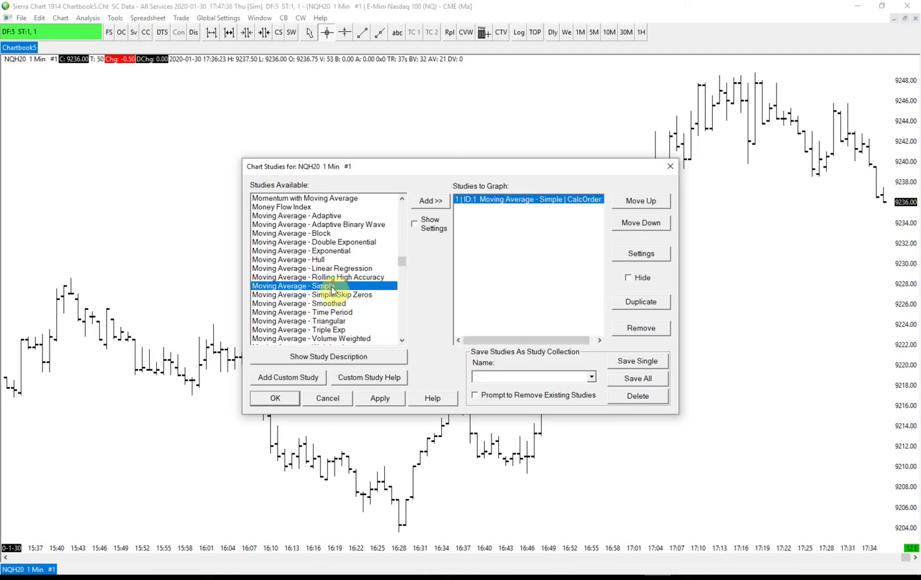
double_click(332, 286)
double_click(331, 286)
click(516, 200)
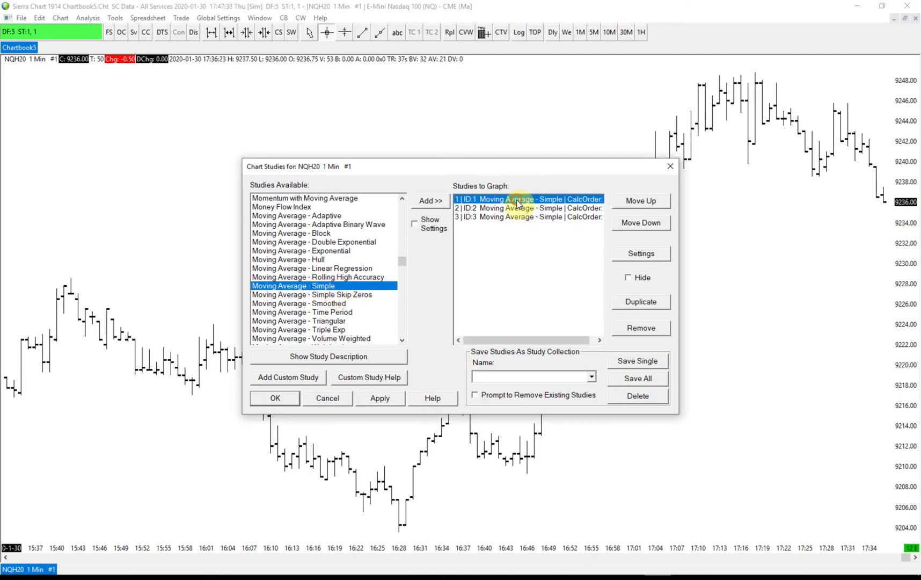
click(639, 254)
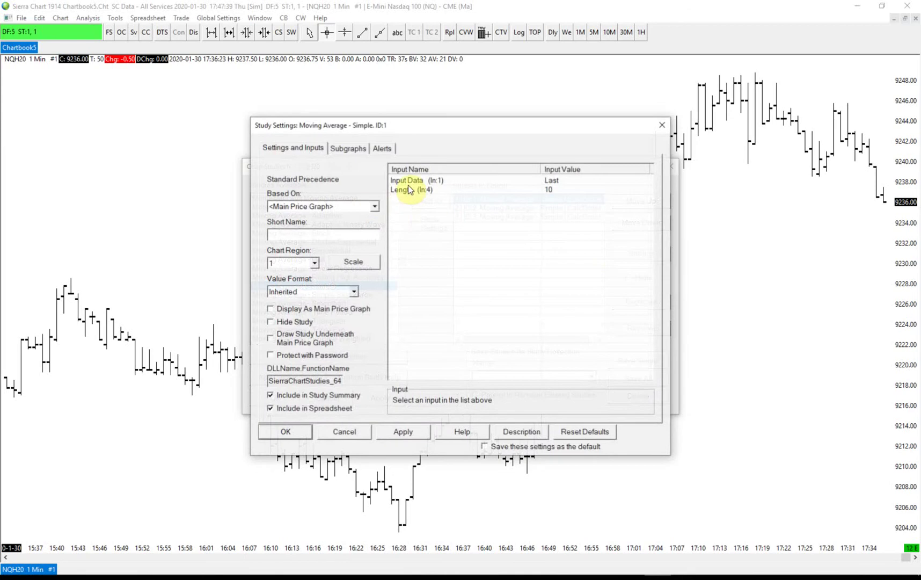
Step: Set moving average ID:1 to length 30, and make ID:2 a blue 50-period line
click(403, 189)
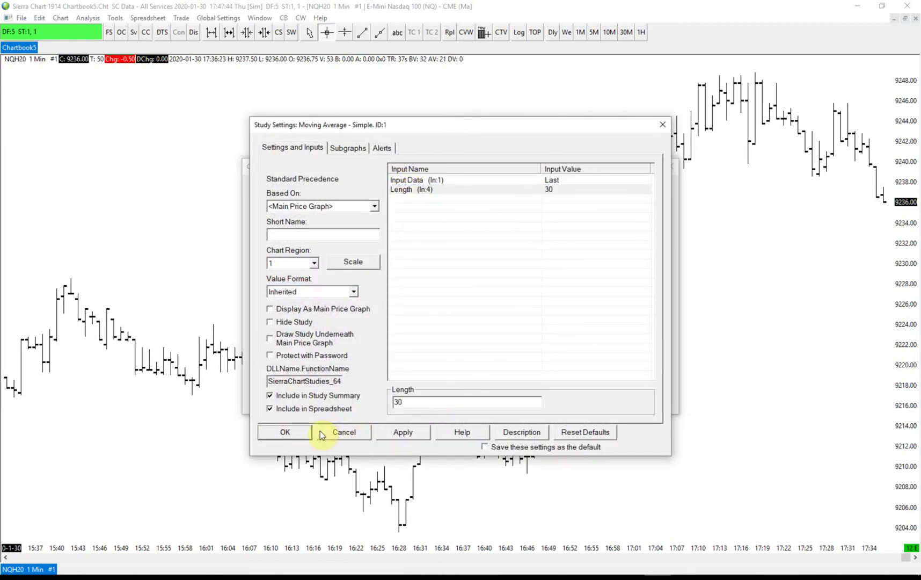
click(289, 432)
click(475, 208)
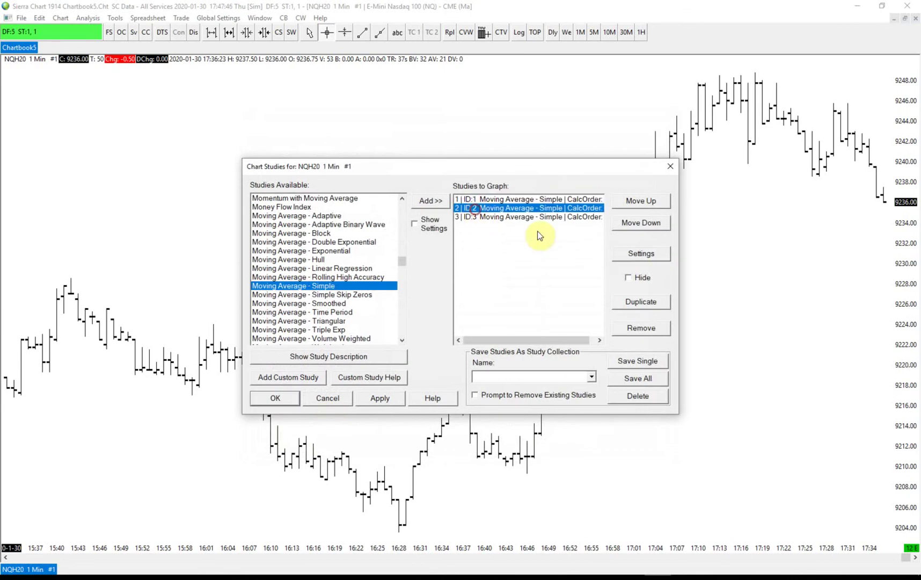
click(629, 253)
click(421, 189)
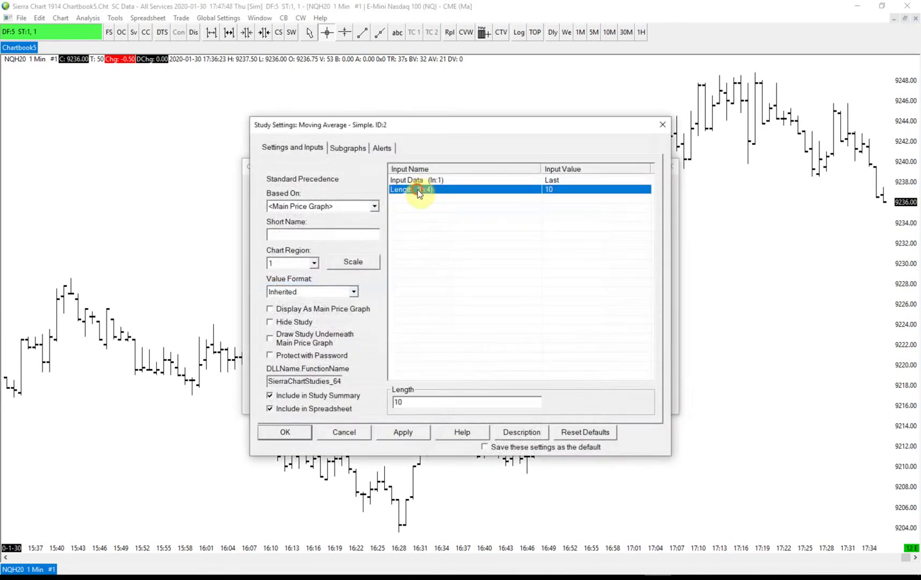
text(50)
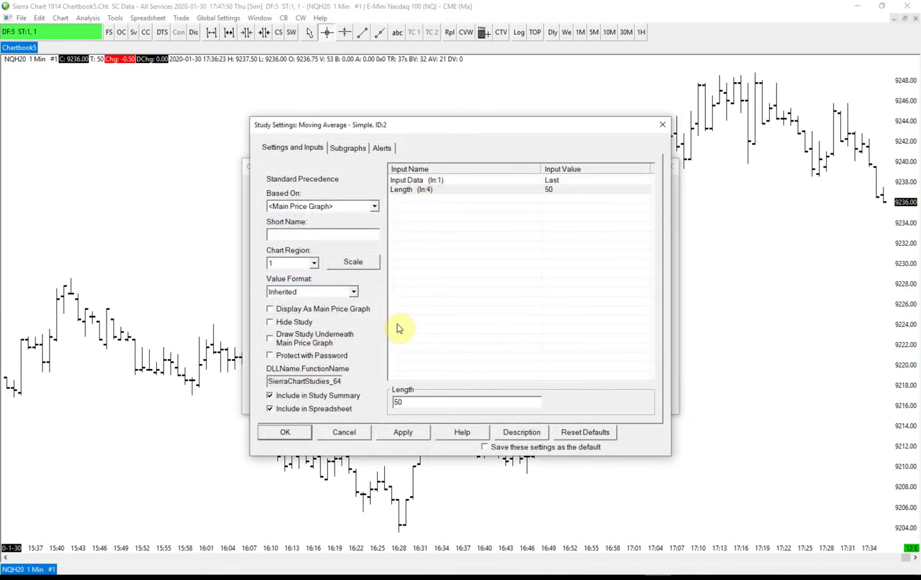
click(359, 151)
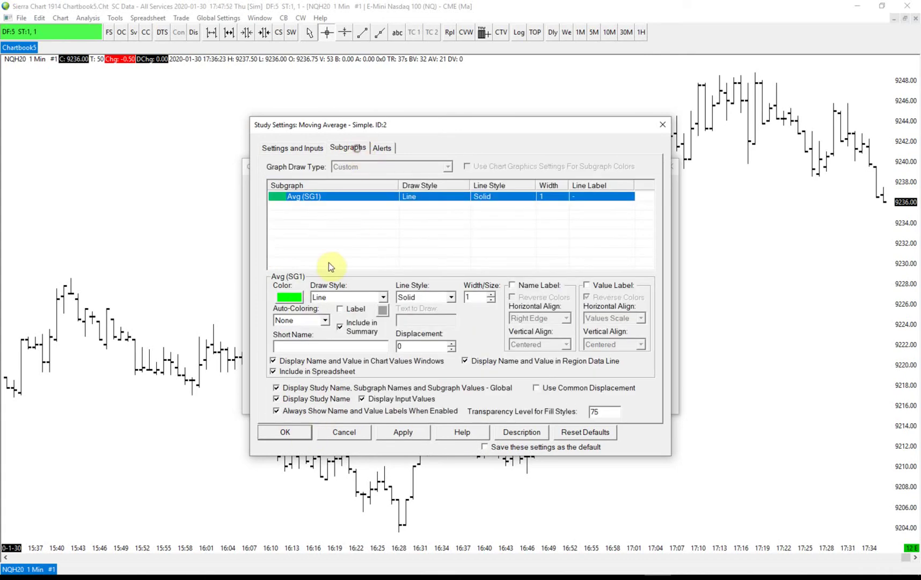
click(289, 297)
click(406, 334)
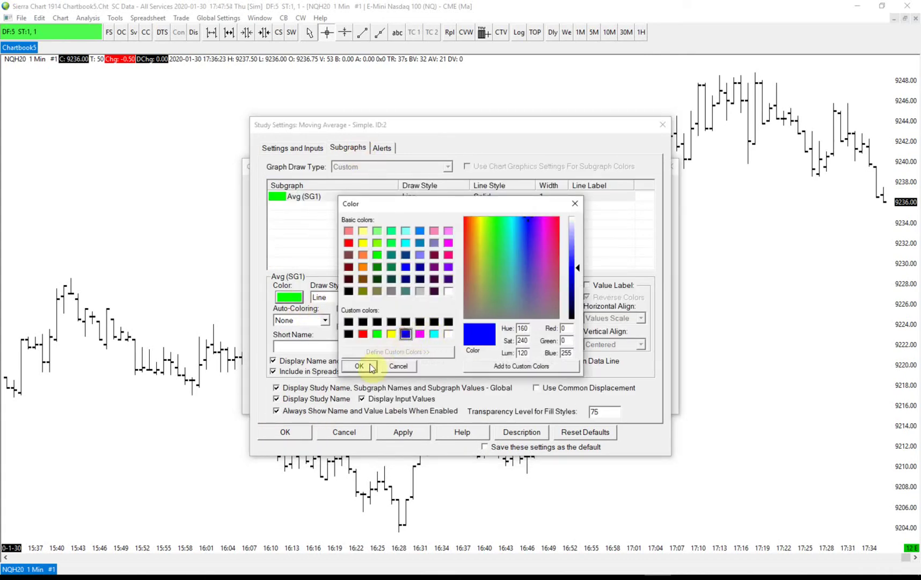
click(358, 366)
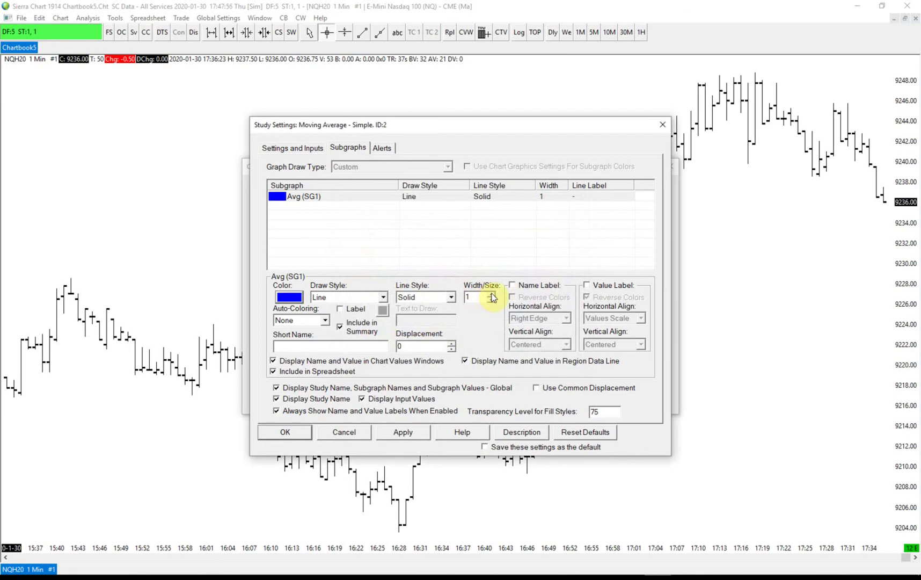
click(281, 431)
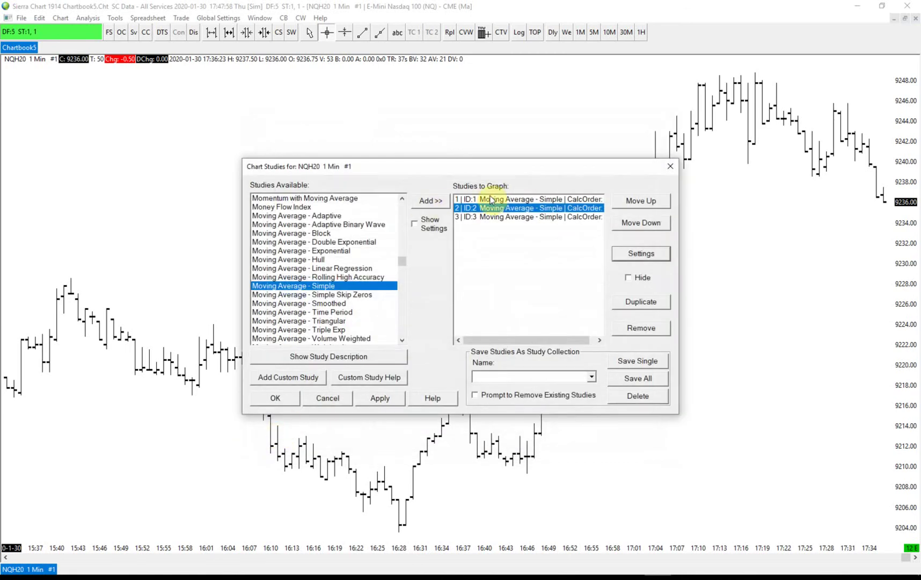
Step: Make the ID:1 moving average line blue with width 3
click(491, 200)
click(630, 255)
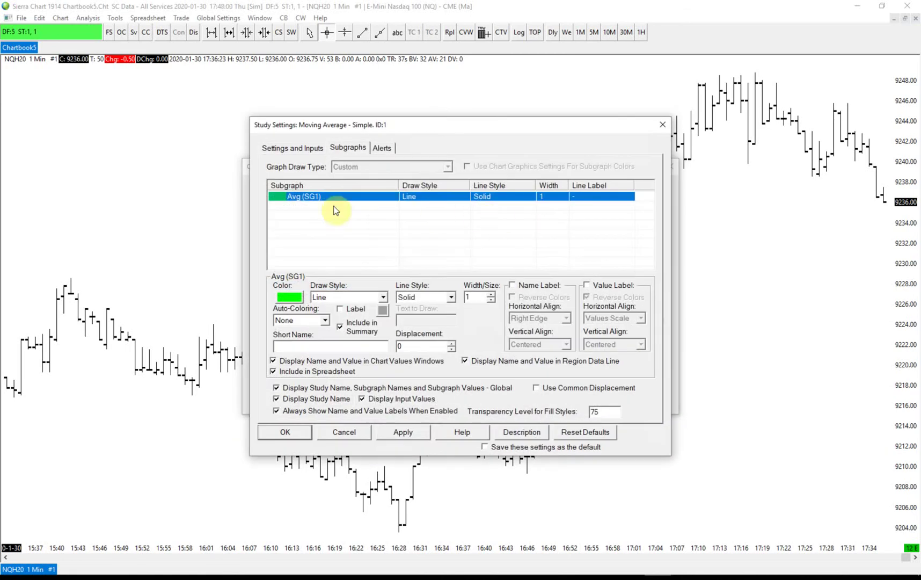
click(288, 297)
click(405, 333)
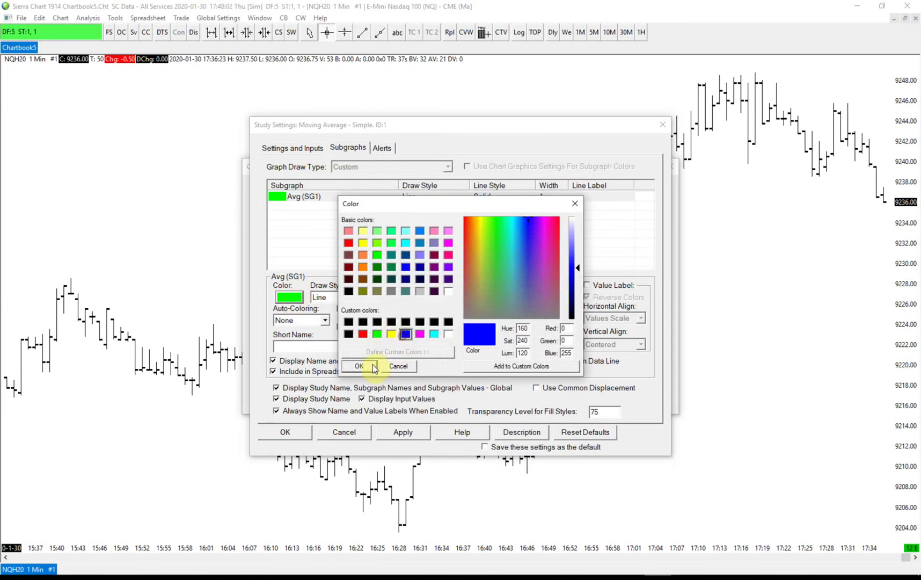
click(369, 366)
click(492, 295)
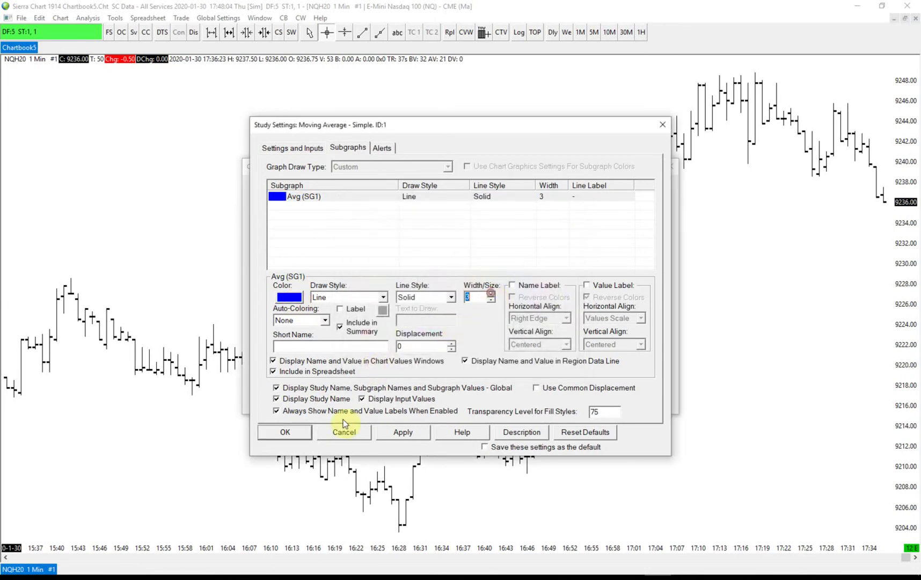
click(285, 432)
Step: Select the ID:3 moving average and open its settings
click(478, 217)
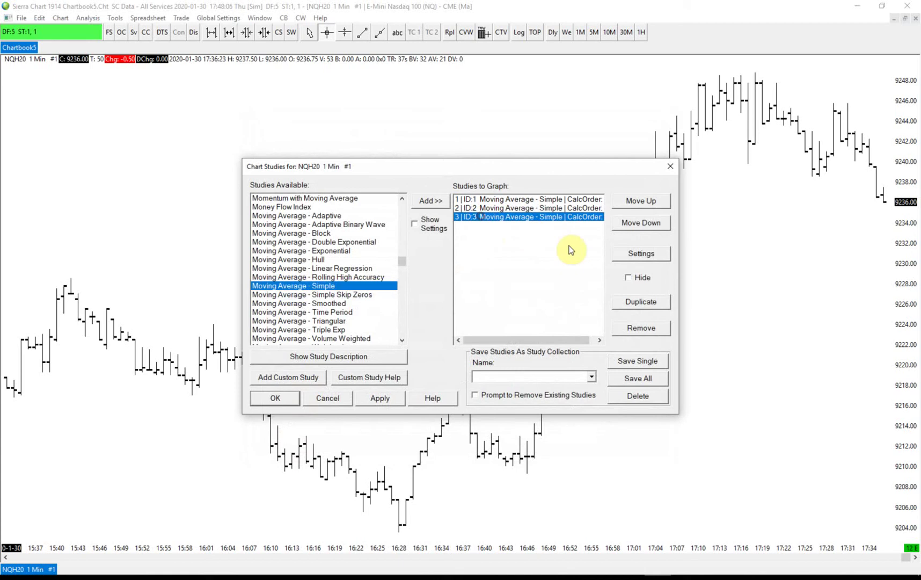
click(558, 198)
click(556, 207)
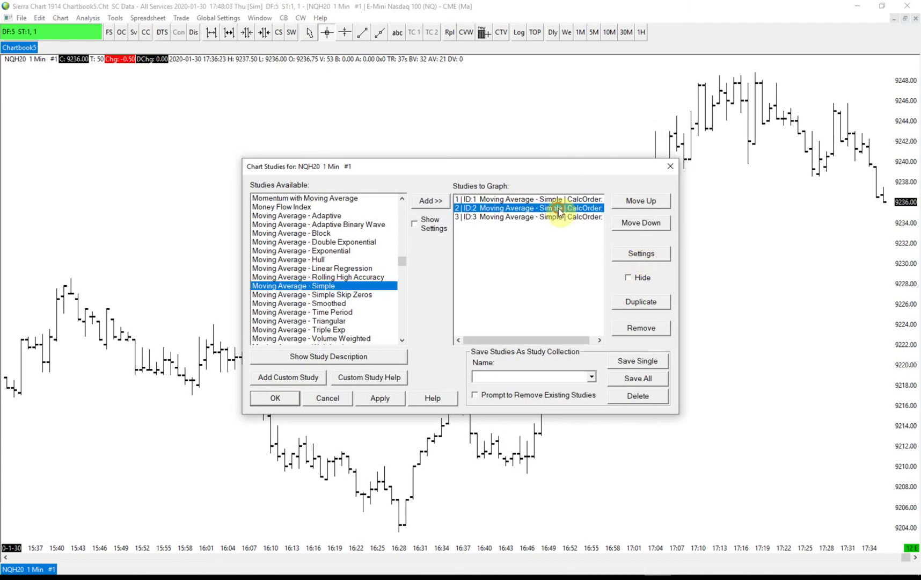
click(554, 200)
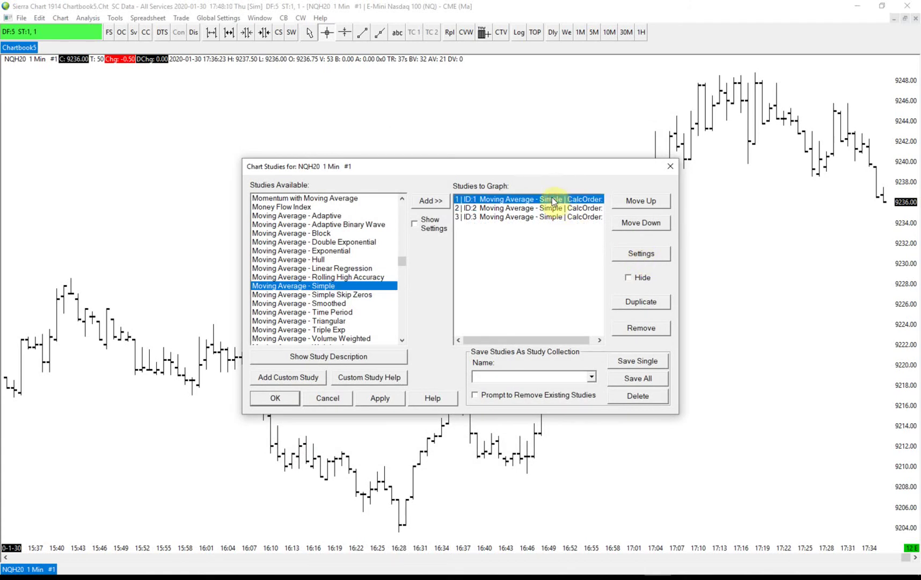
click(549, 208)
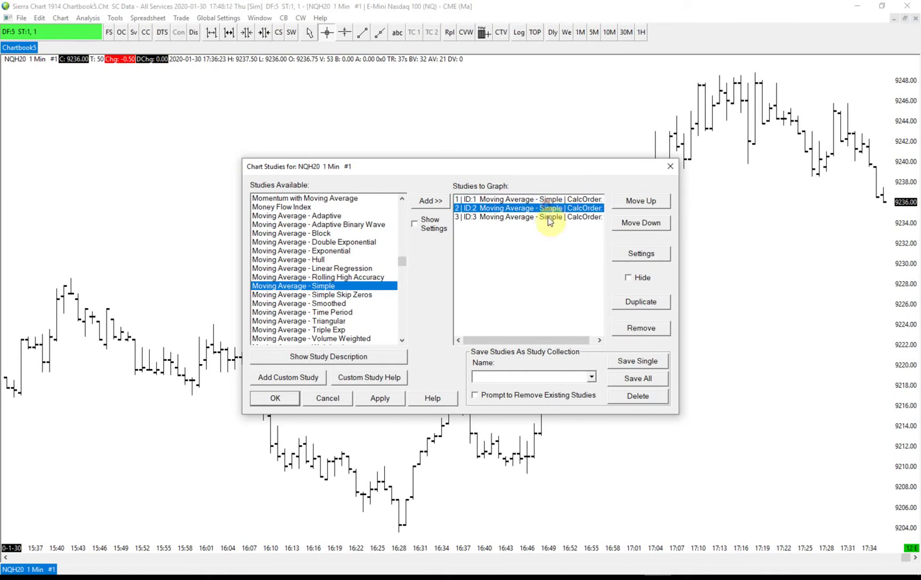
click(500, 217)
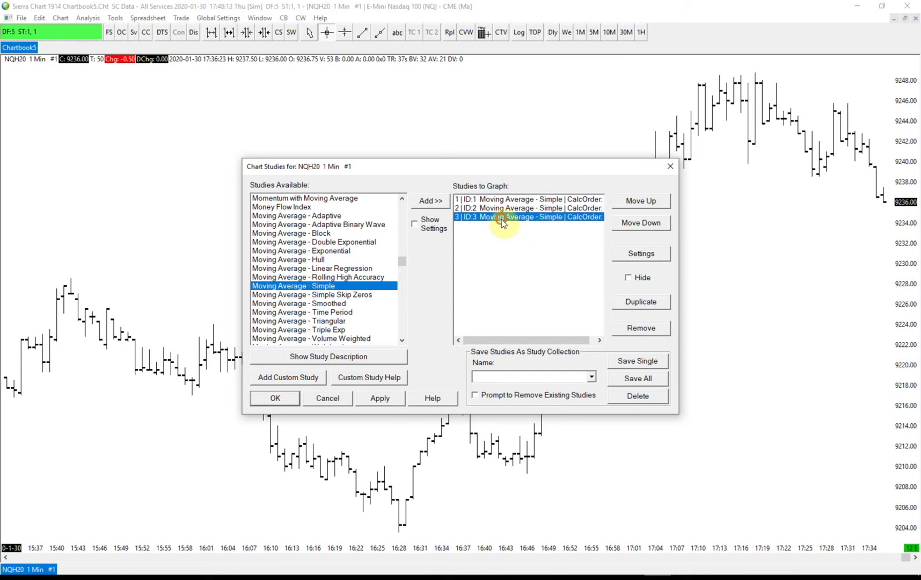
click(640, 253)
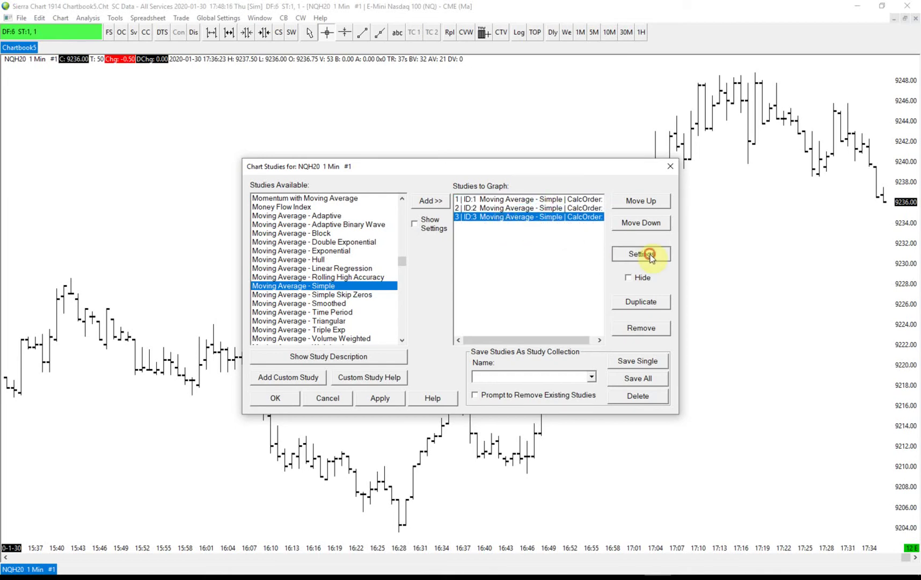
click(304, 148)
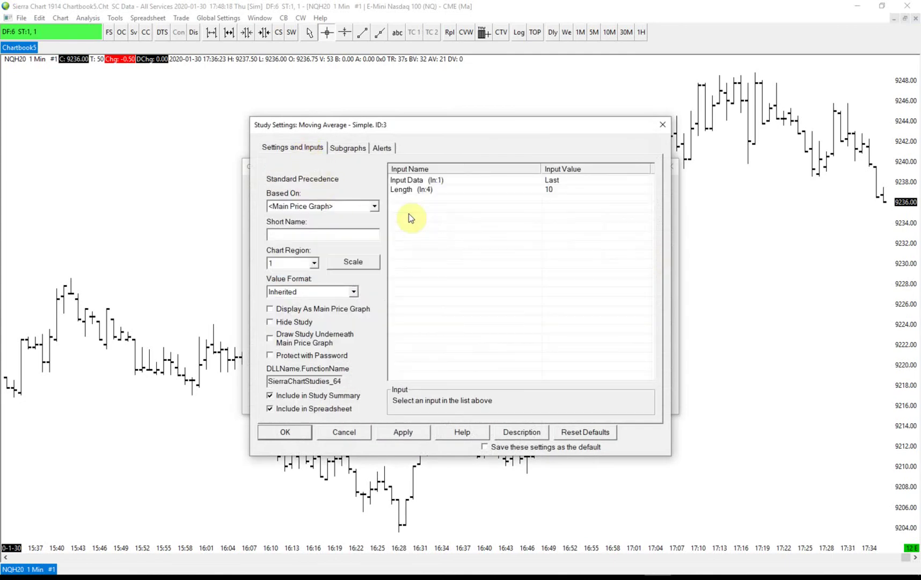
click(346, 147)
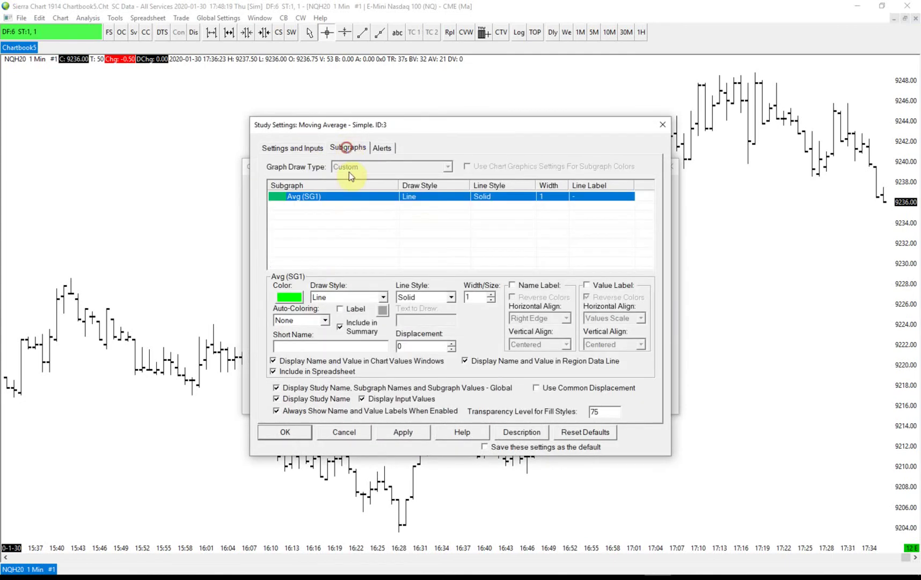
Step: Make ID:3 a red width-2 line, then apply so all three averages draw
click(303, 297)
click(370, 335)
click(363, 334)
click(368, 367)
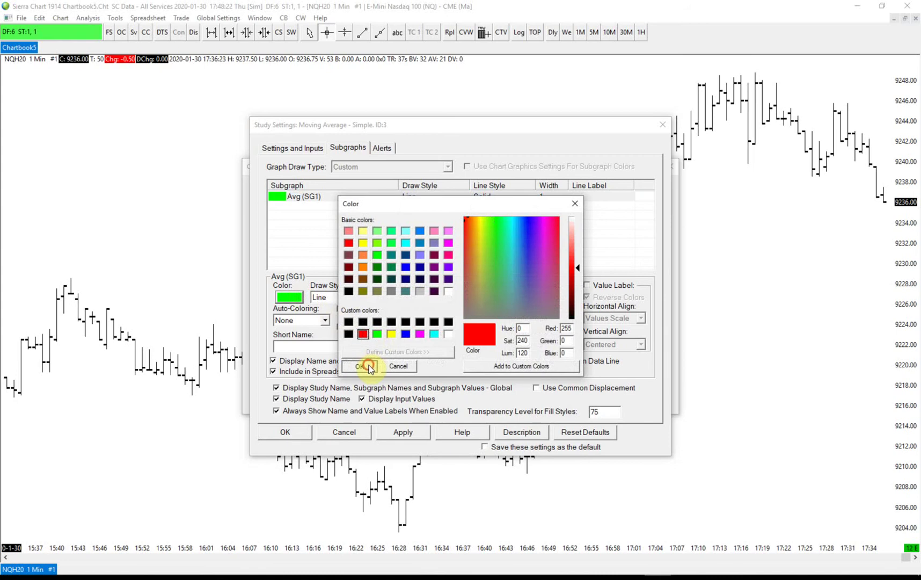
click(491, 295)
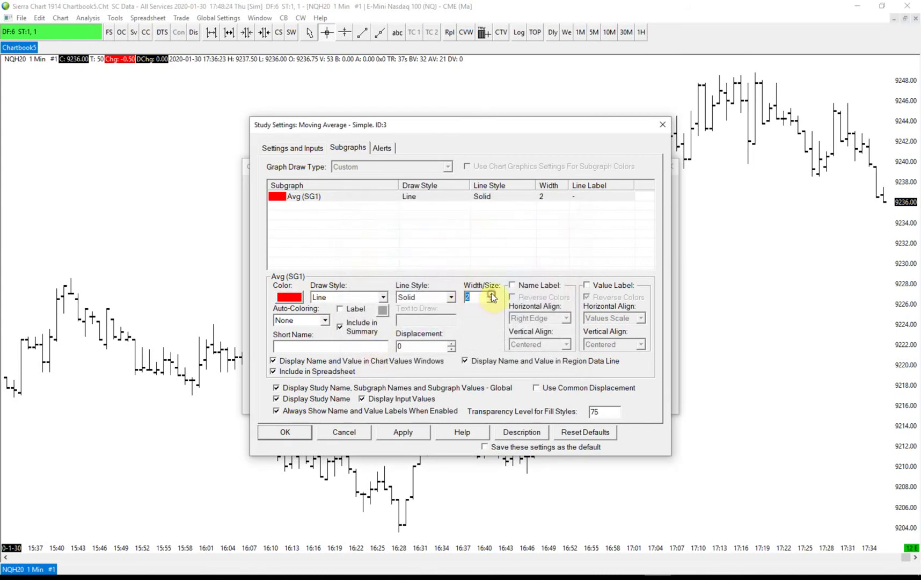
click(271, 433)
click(387, 400)
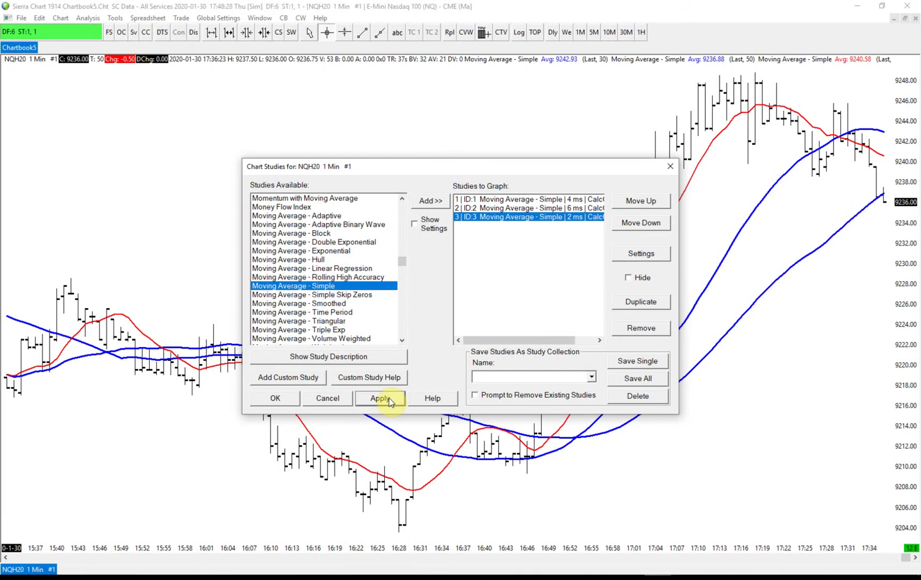
click(275, 397)
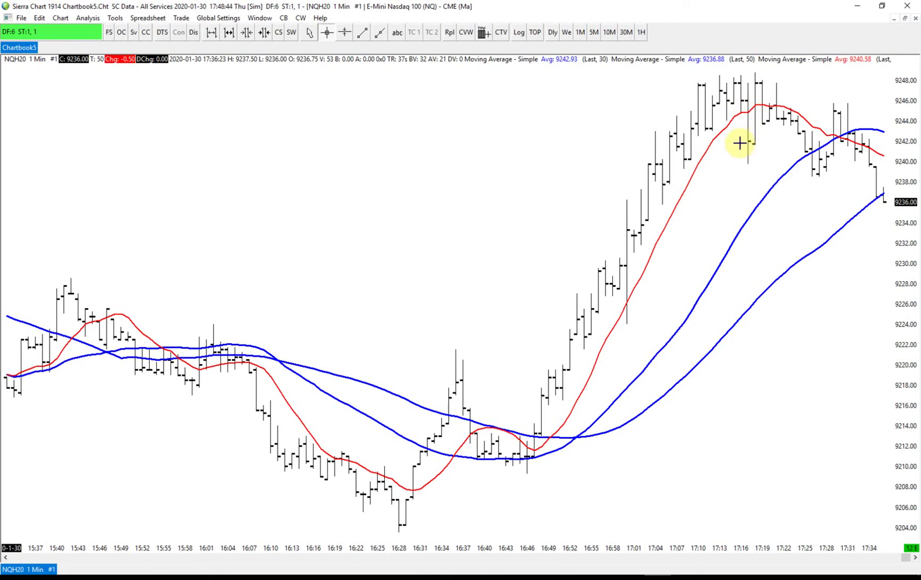
drag(746, 144, 740, 375)
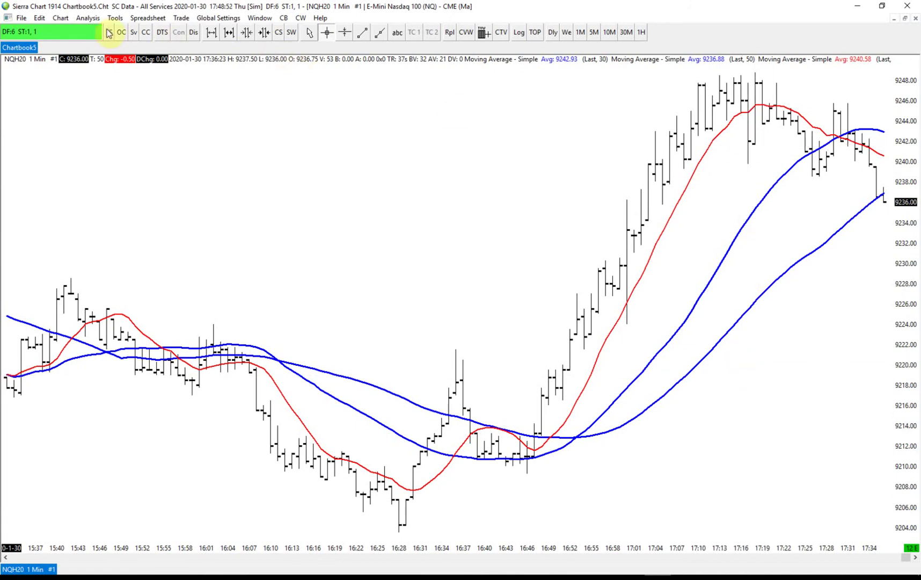
click(88, 17)
Step: Add a Trade29 Alerts > Alert on Crossover study through Add Custom Study
click(99, 34)
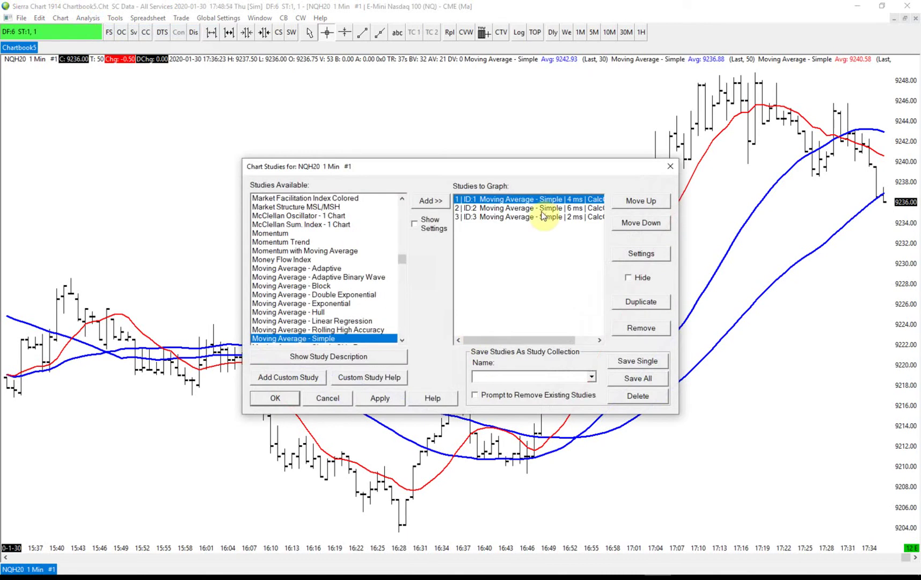
click(544, 217)
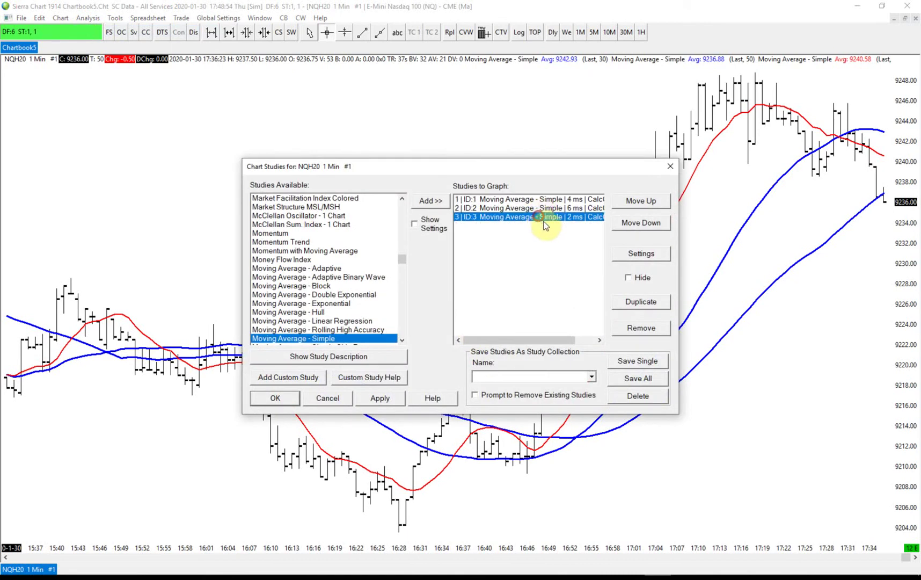
click(322, 377)
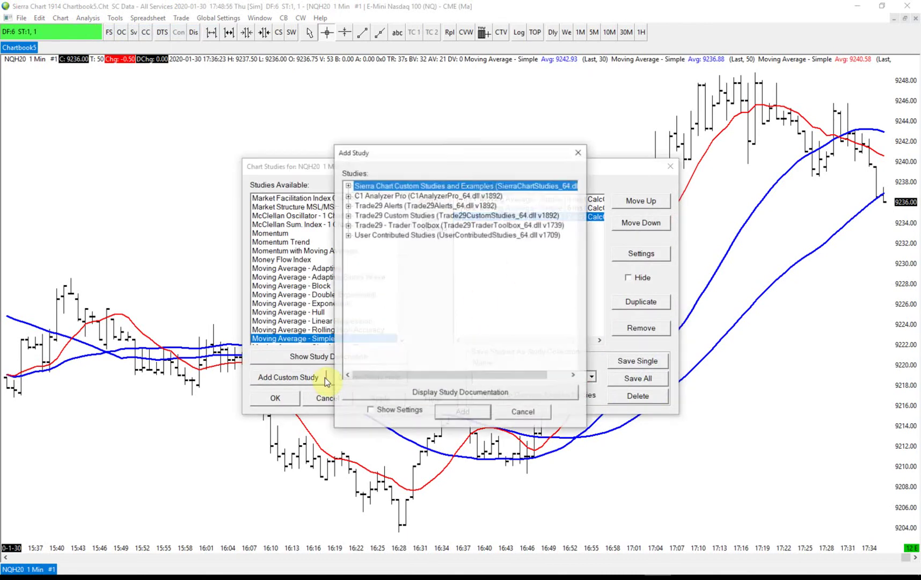
click(348, 206)
click(377, 216)
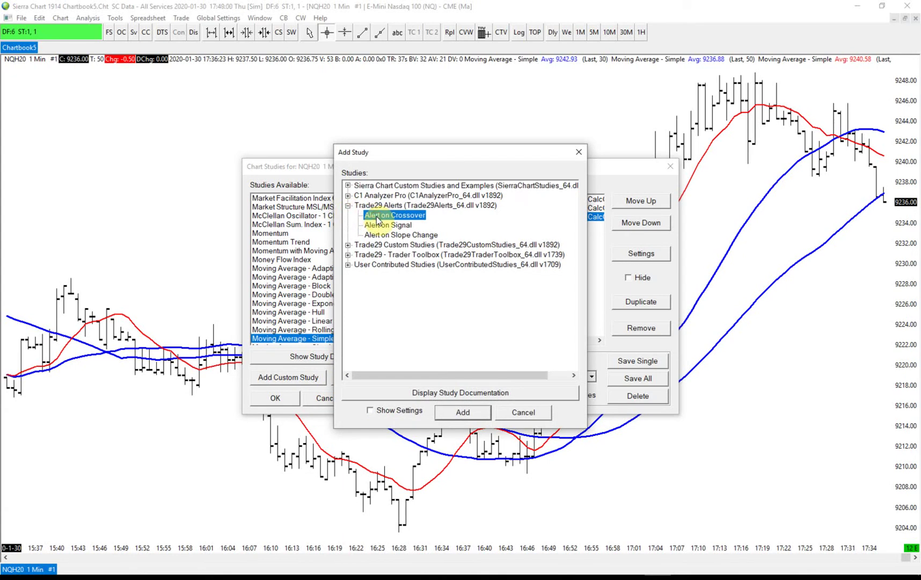
double_click(377, 216)
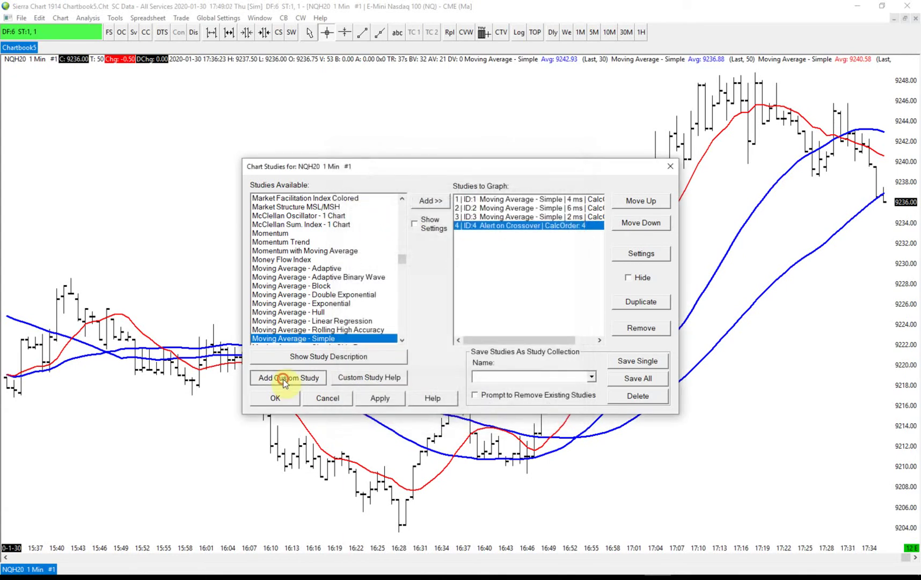
Step: Add a second Alert on Crossover study and open ID:4's input settings
click(288, 377)
double_click(398, 216)
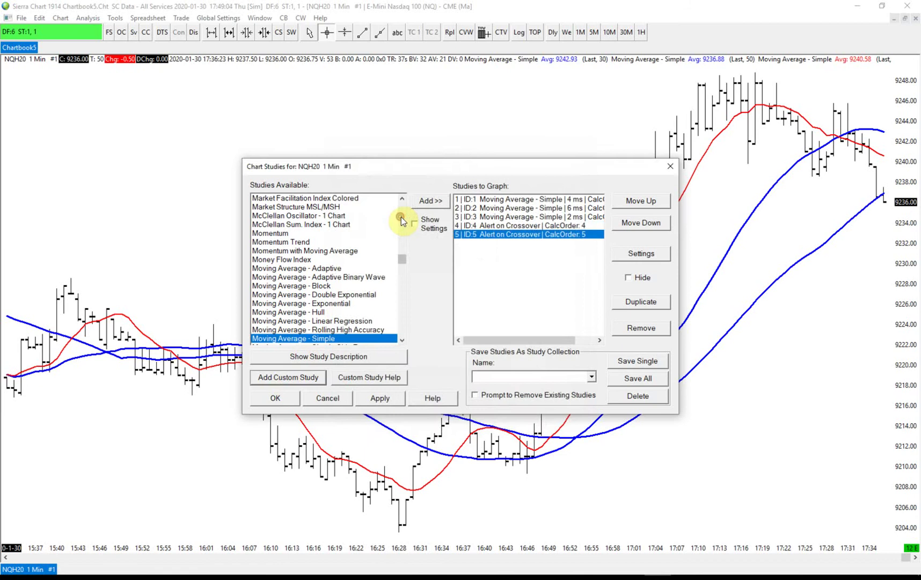
click(510, 226)
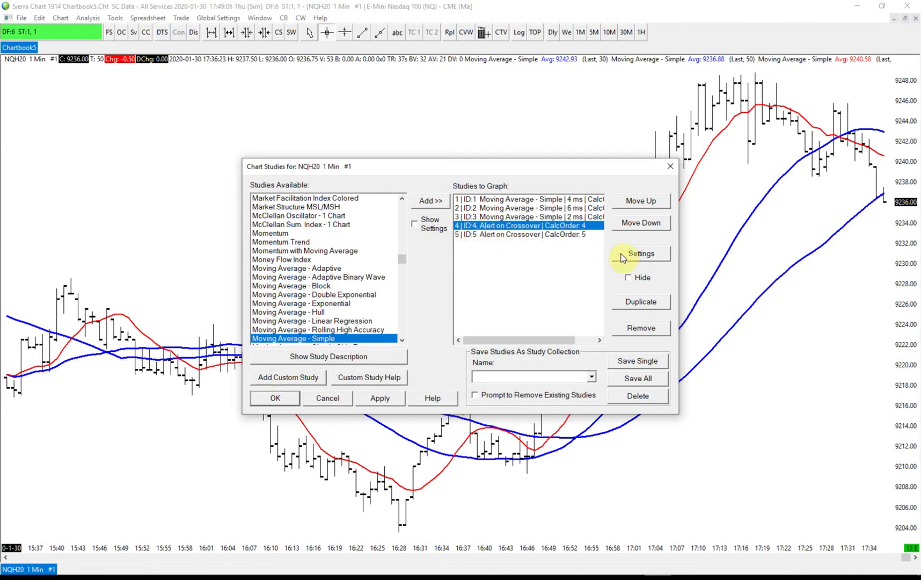
click(639, 252)
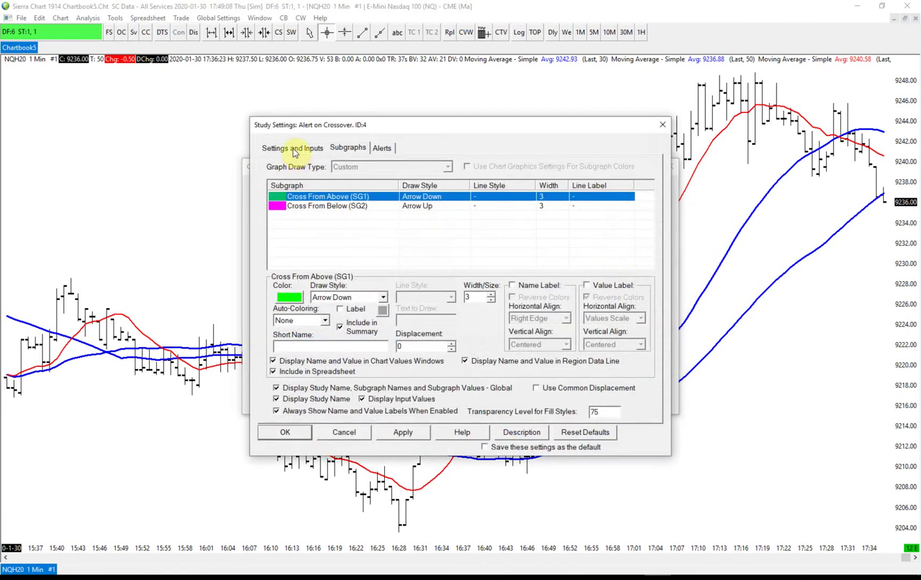
click(294, 148)
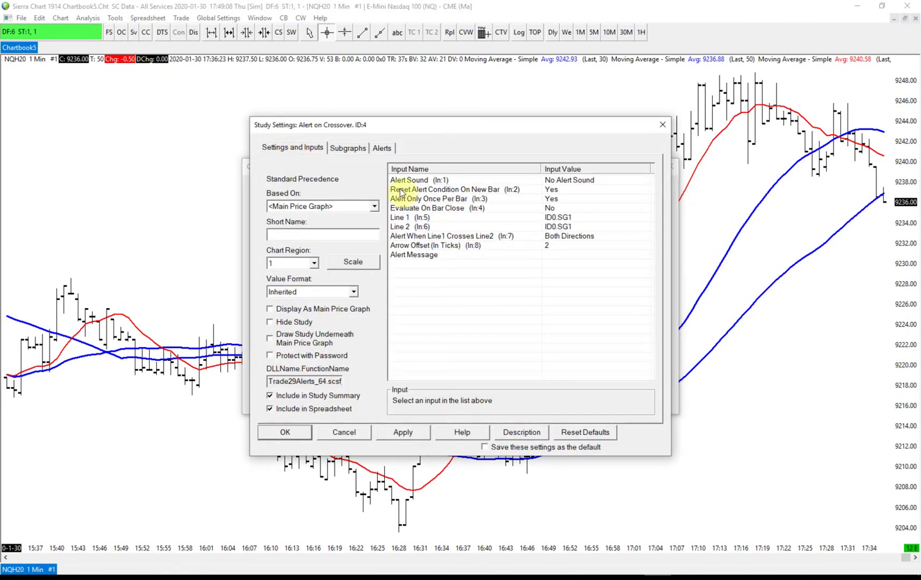
Step: Set ID:4's Line 1 to MA ID:1, Line 2 to MA ID:2, direction From Below, and apply
click(421, 218)
click(415, 403)
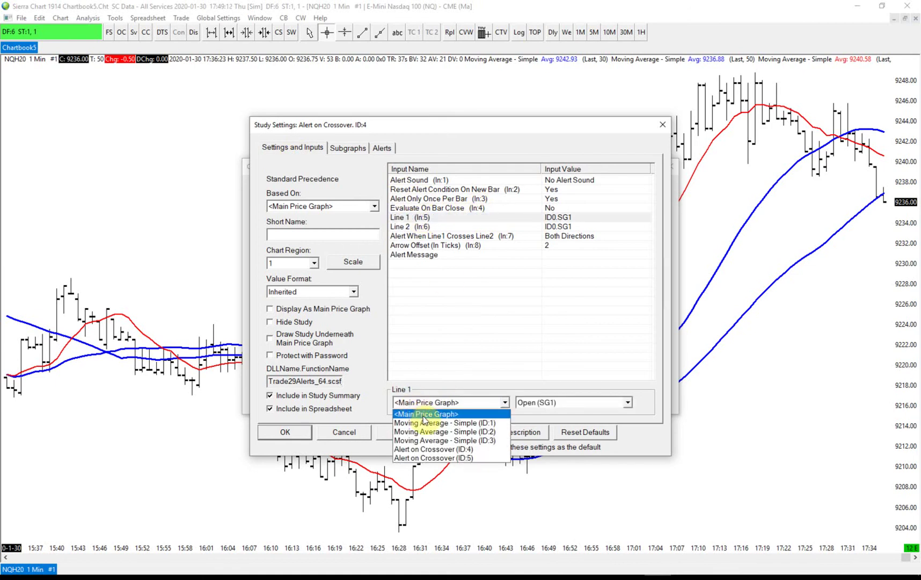
click(450, 424)
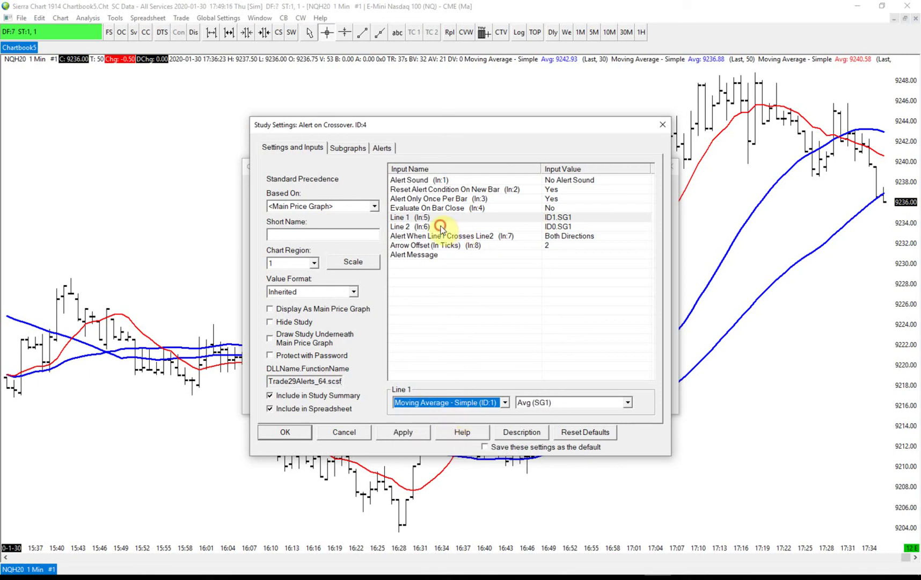
click(439, 227)
click(438, 403)
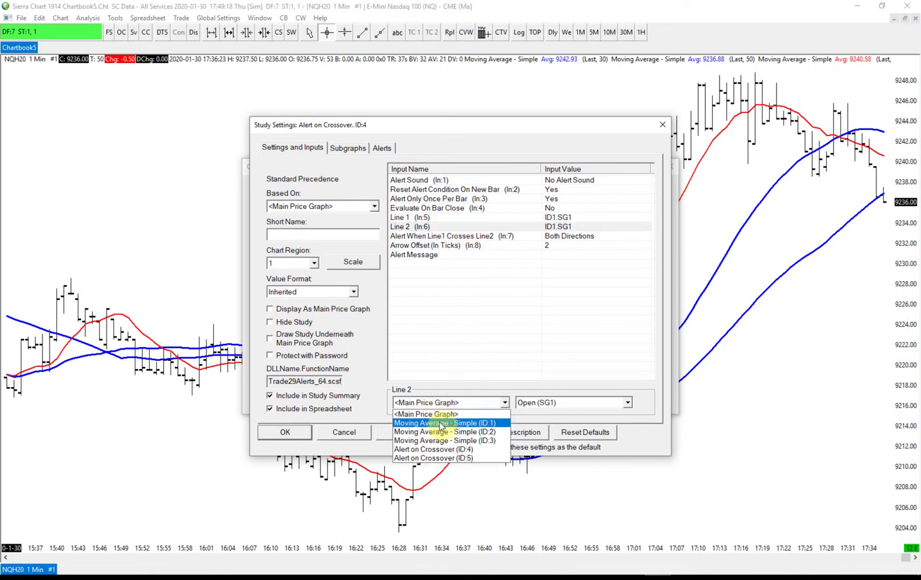
click(440, 432)
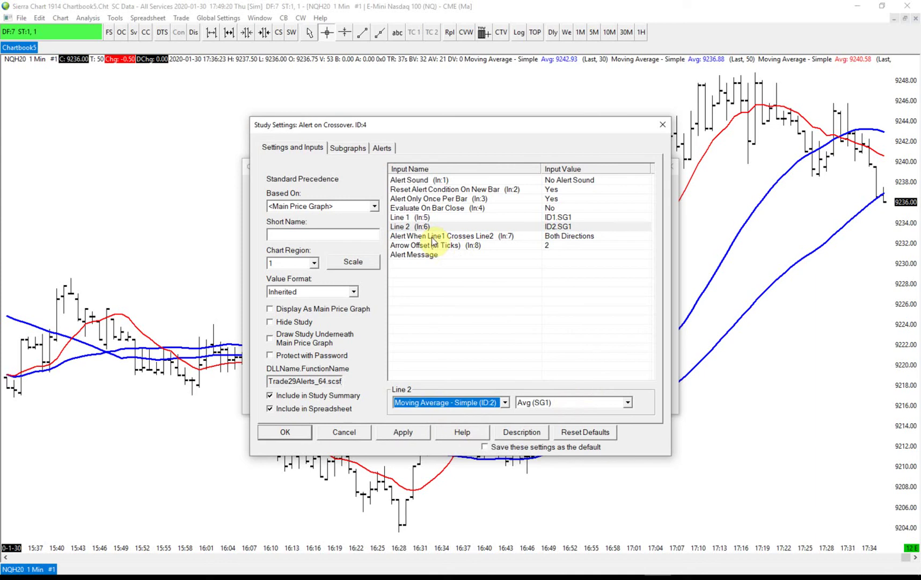
click(432, 236)
click(438, 402)
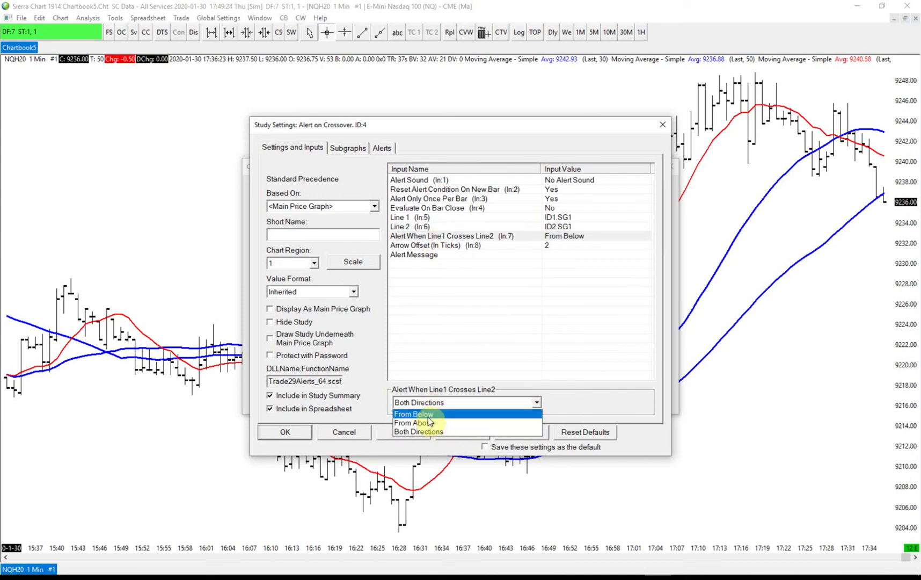
click(428, 417)
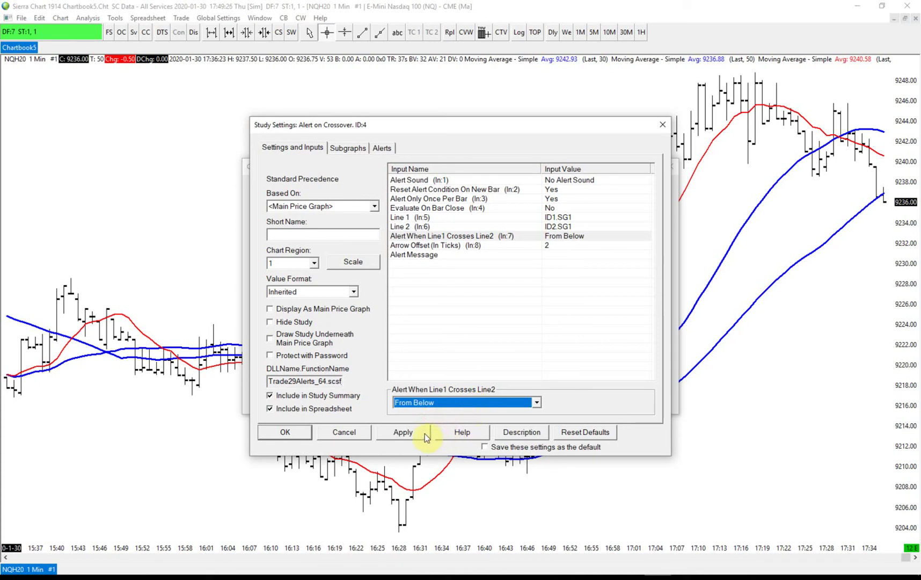
click(412, 433)
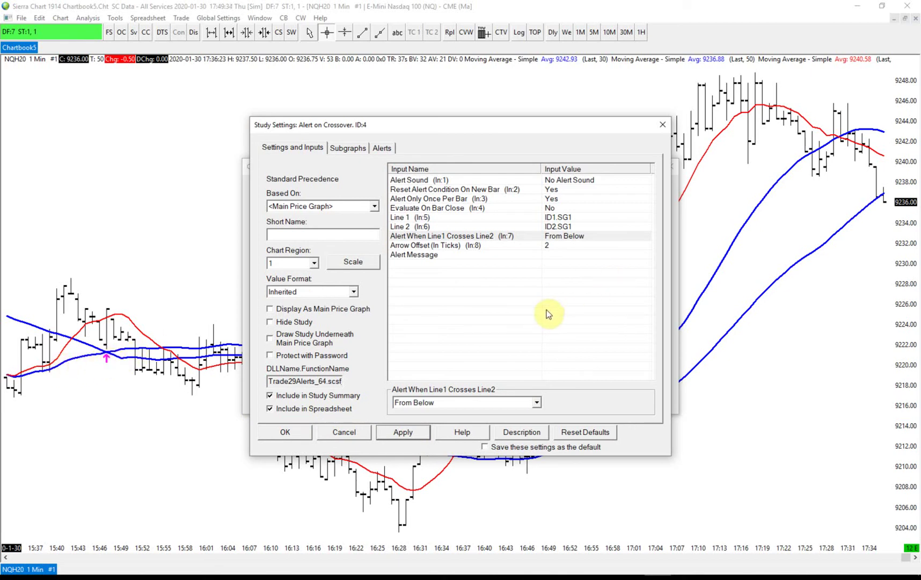
Step: Set Evaluate On Bar Close to Yes and confirm the ID:4 alert
click(440, 209)
click(436, 403)
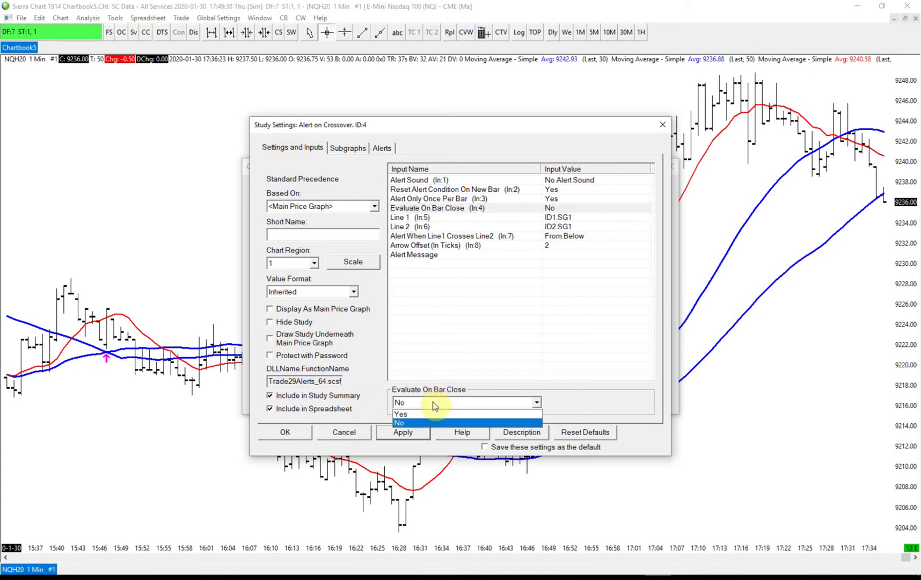
click(430, 420)
click(310, 432)
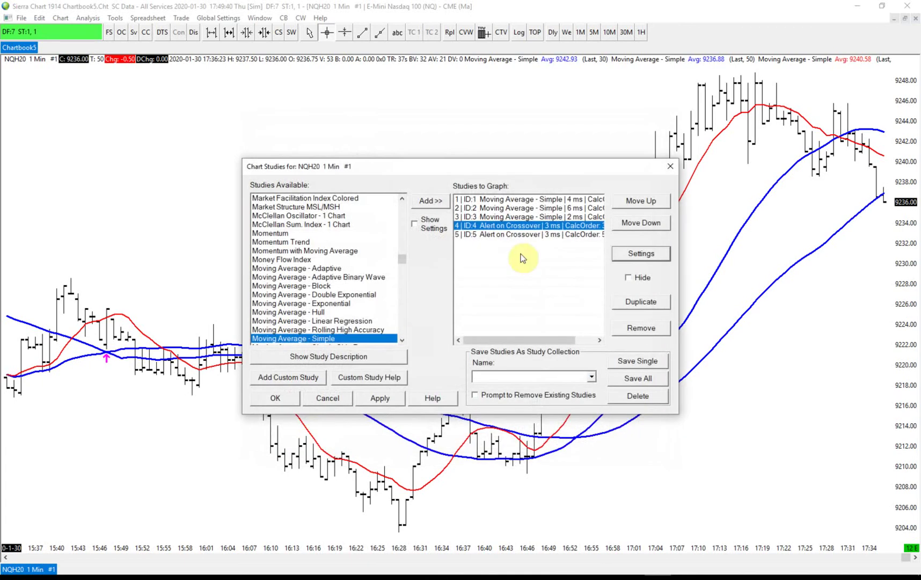
Step: Open the ID:5 alert's settings and set Evaluate On Bar Close to Yes
click(529, 234)
click(639, 255)
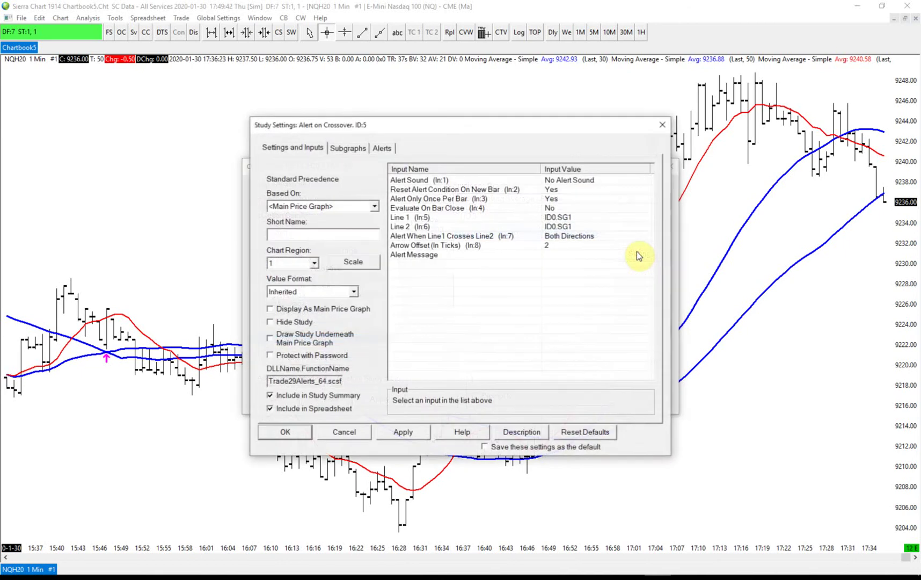
click(414, 210)
click(408, 402)
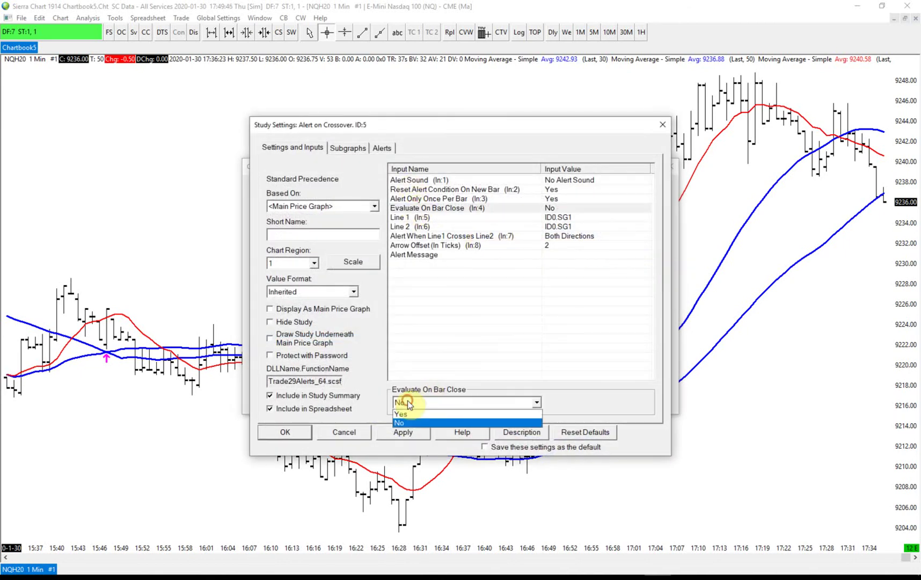
click(406, 414)
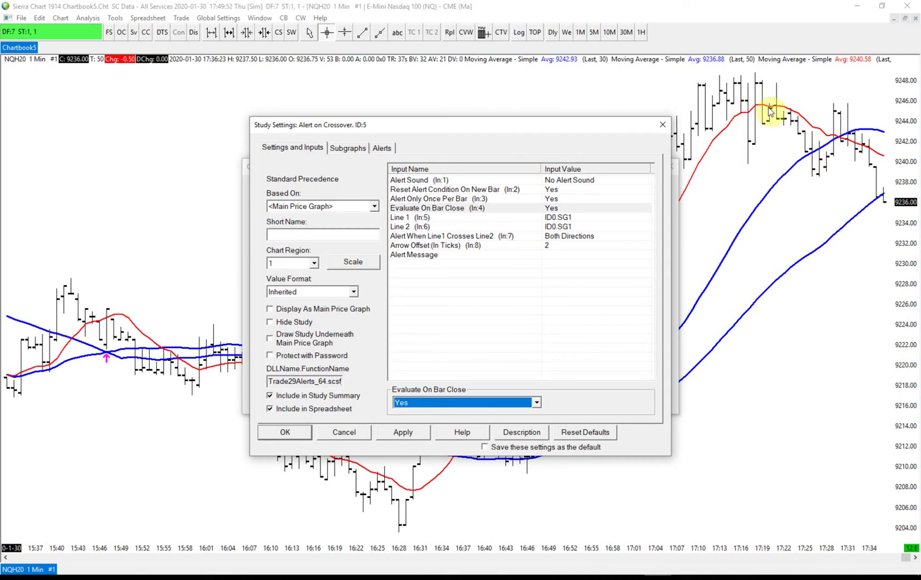
Step: Set ID:5's Line 1 to Last price, Line 2 to MA ID:3, direction From Below, and apply
click(439, 218)
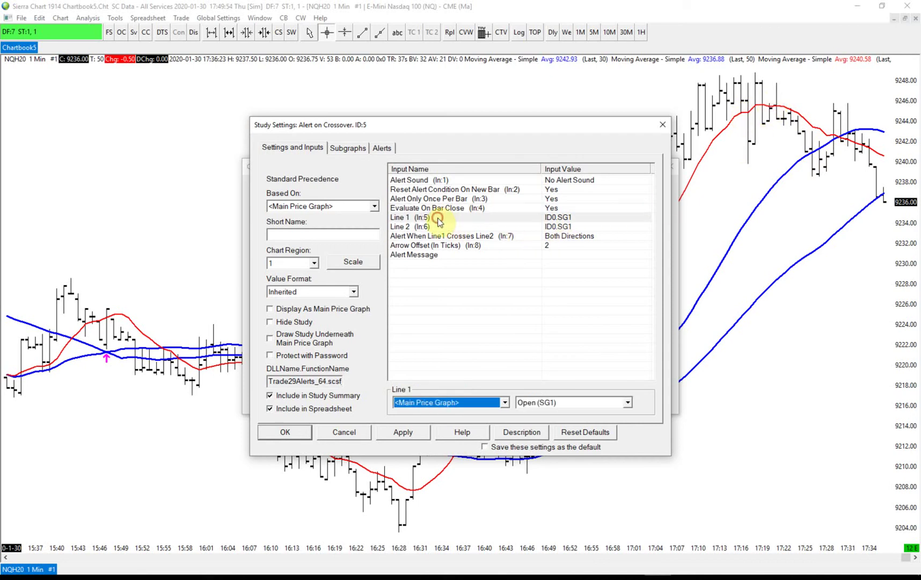
click(524, 404)
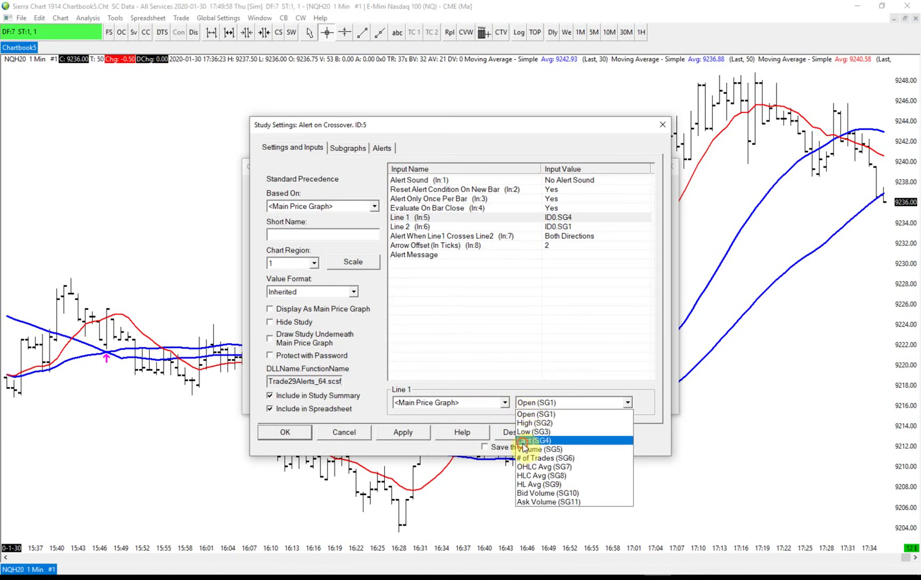
click(529, 440)
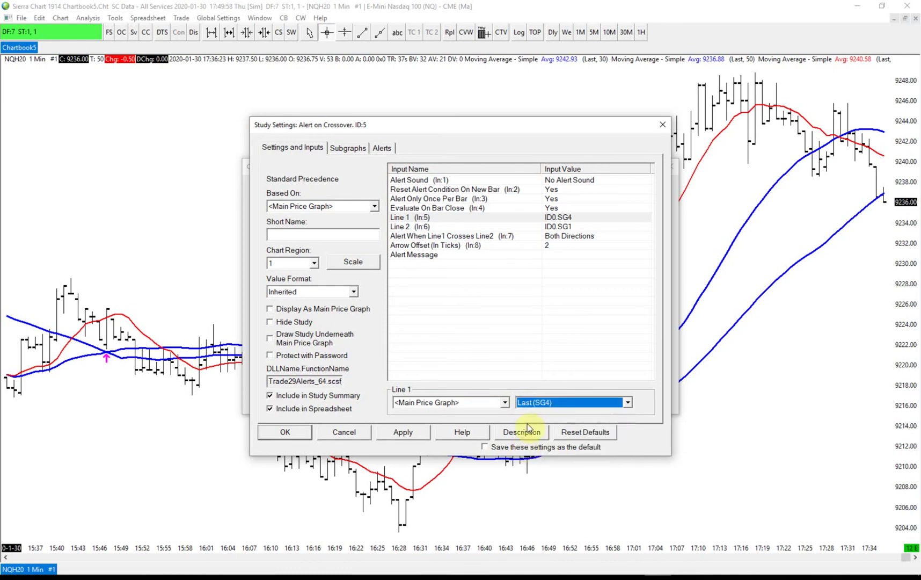
click(416, 228)
click(432, 402)
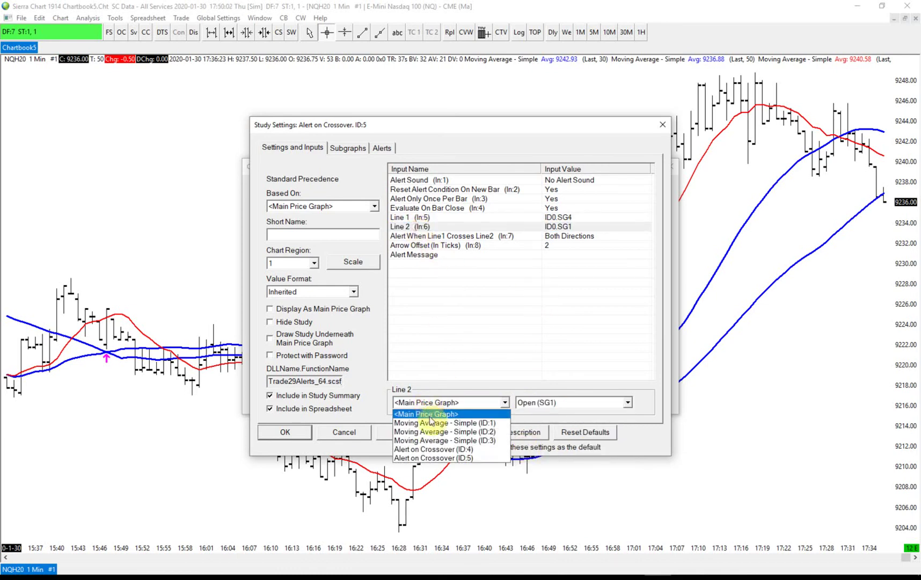
click(431, 440)
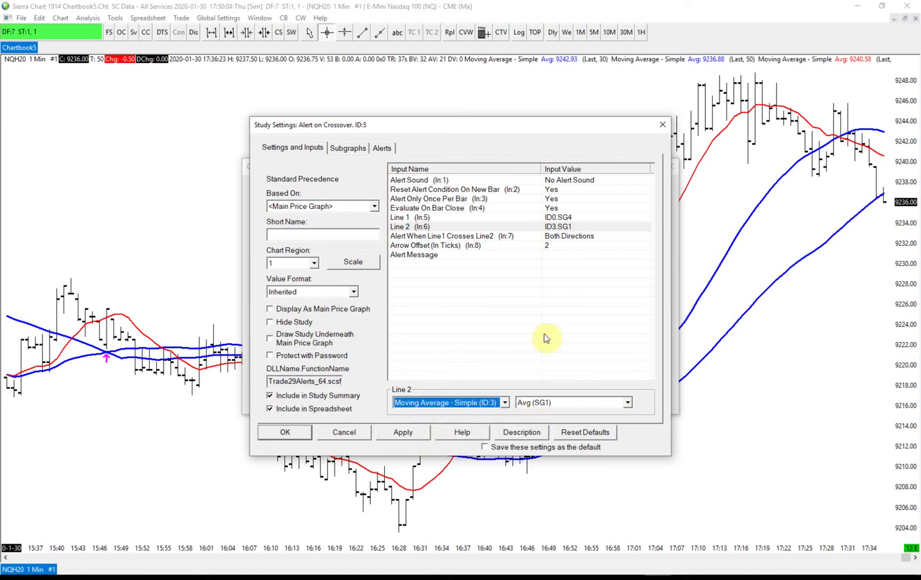
click(429, 236)
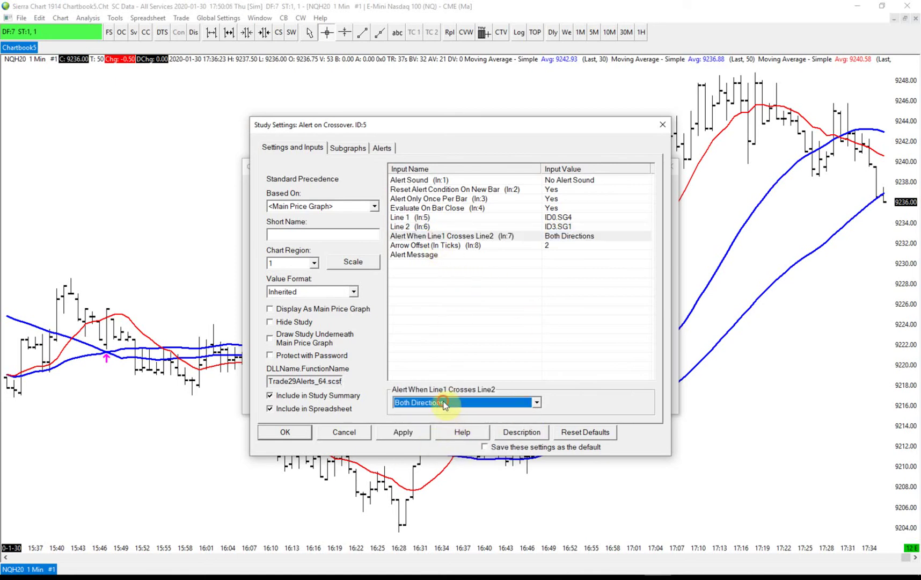
click(443, 403)
click(440, 412)
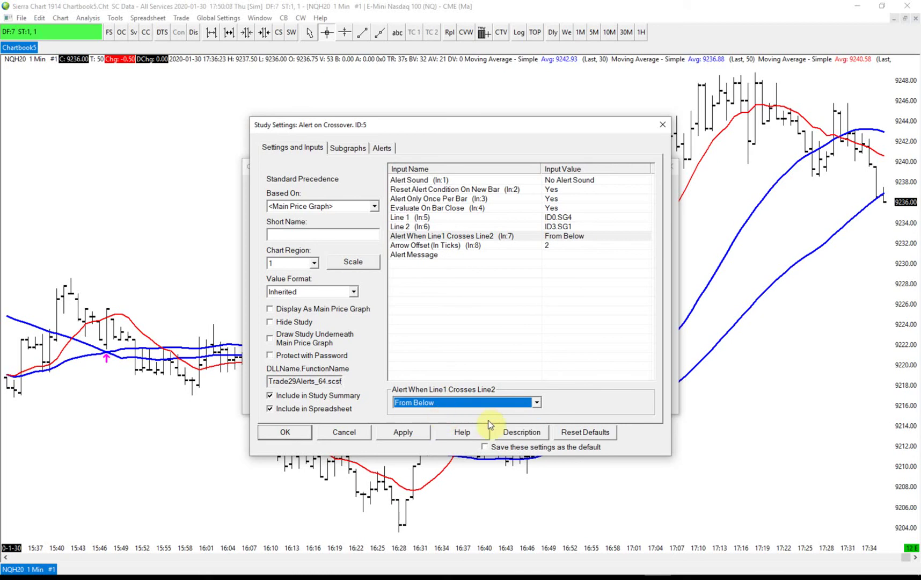
click(407, 436)
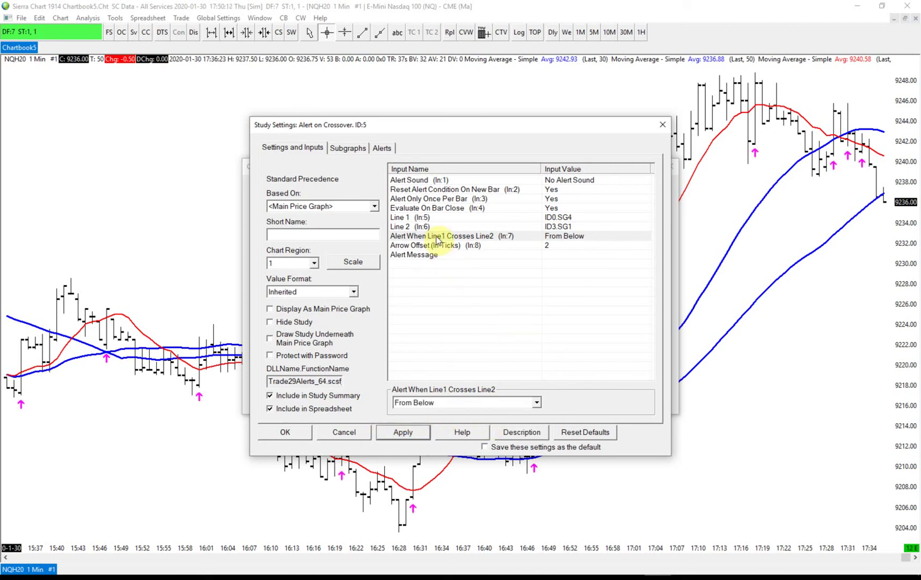
Step: Change ID:5's crossing direction to From Above, apply, and close both dialogs
click(431, 403)
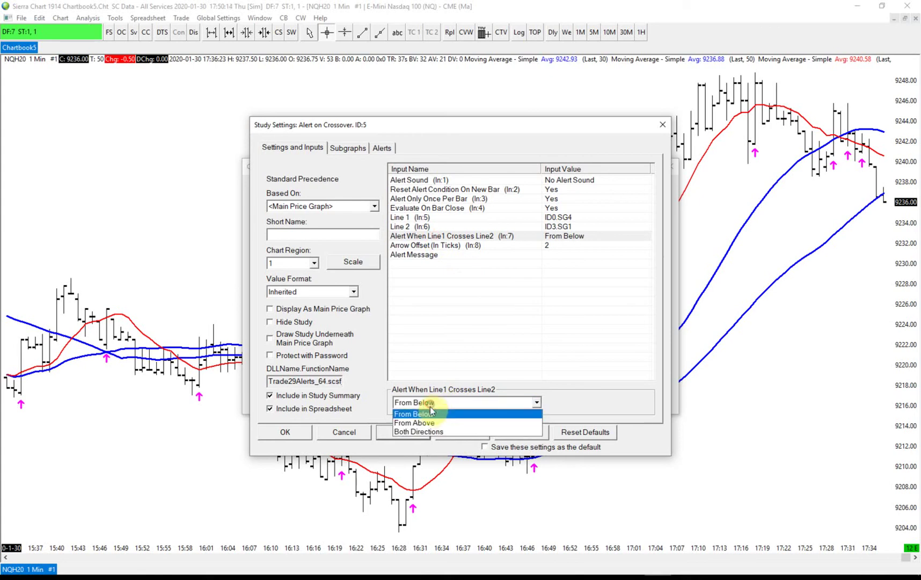
click(427, 422)
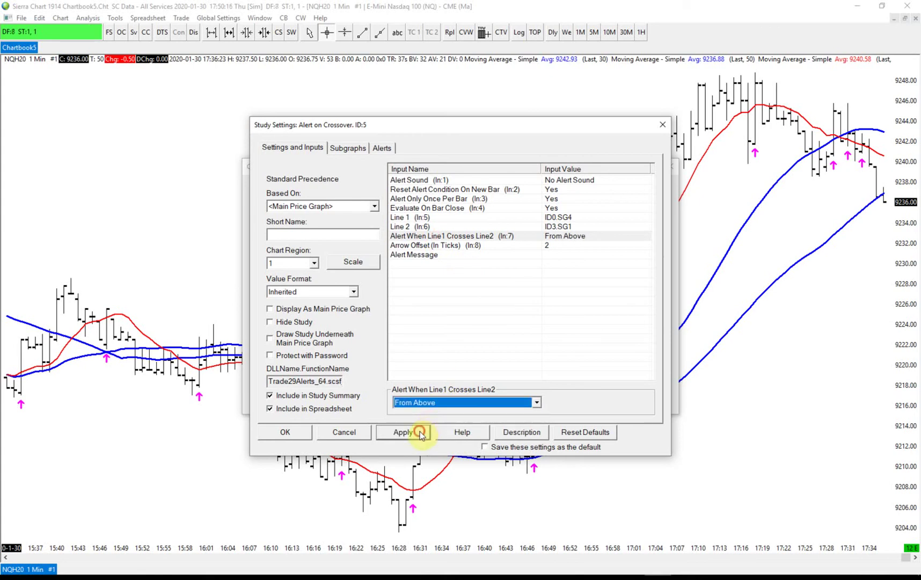
click(420, 432)
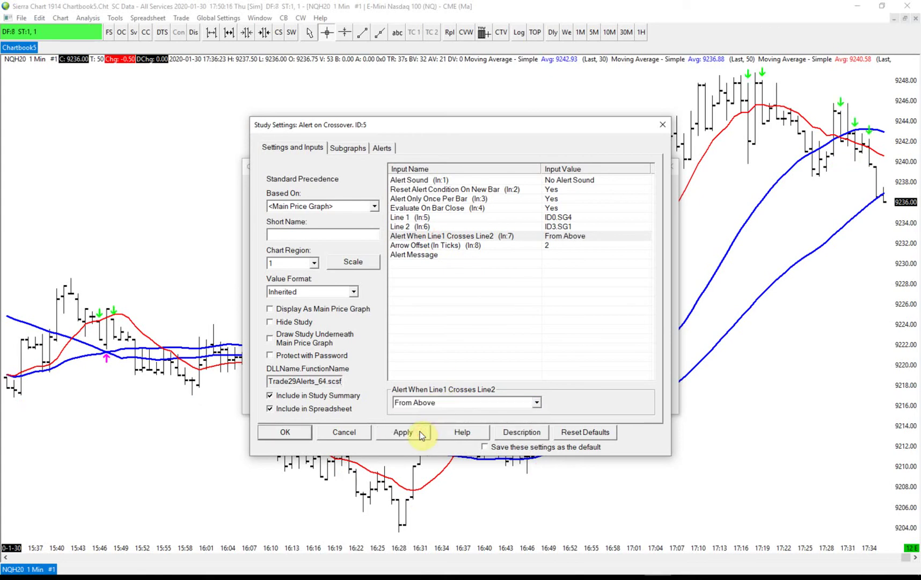
click(306, 435)
click(277, 396)
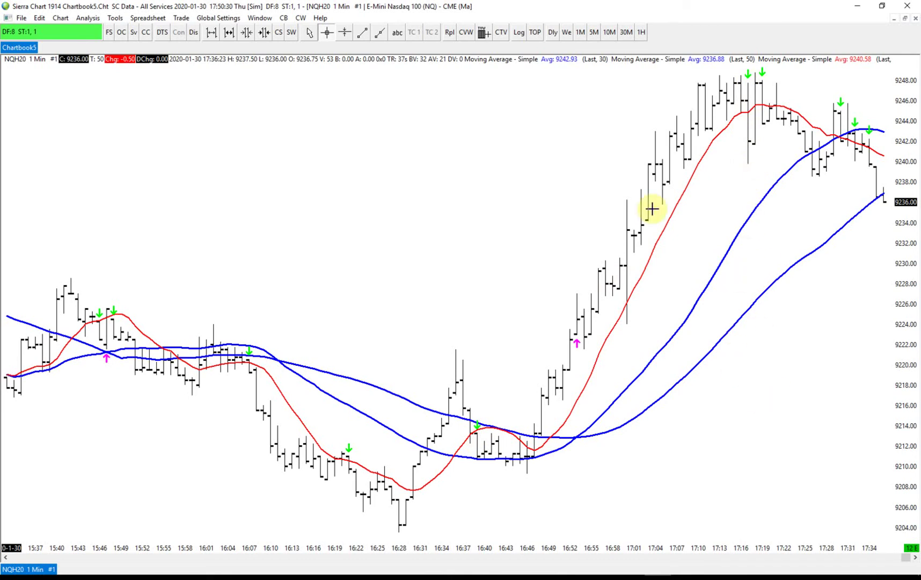
Step: Add Auto Trader 1 from the Trade29 - Trader Toolbox group as study ID:6
click(88, 21)
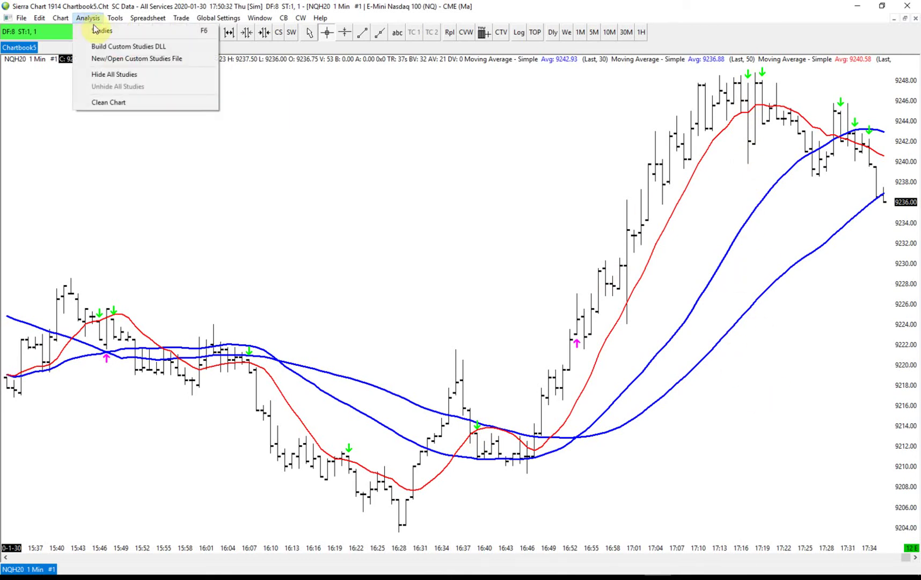
click(96, 28)
click(574, 234)
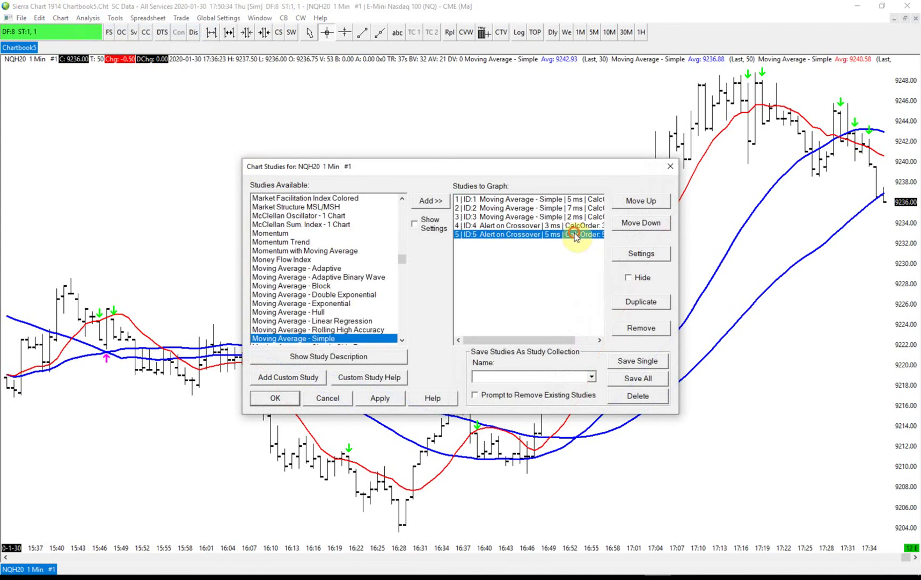
click(289, 377)
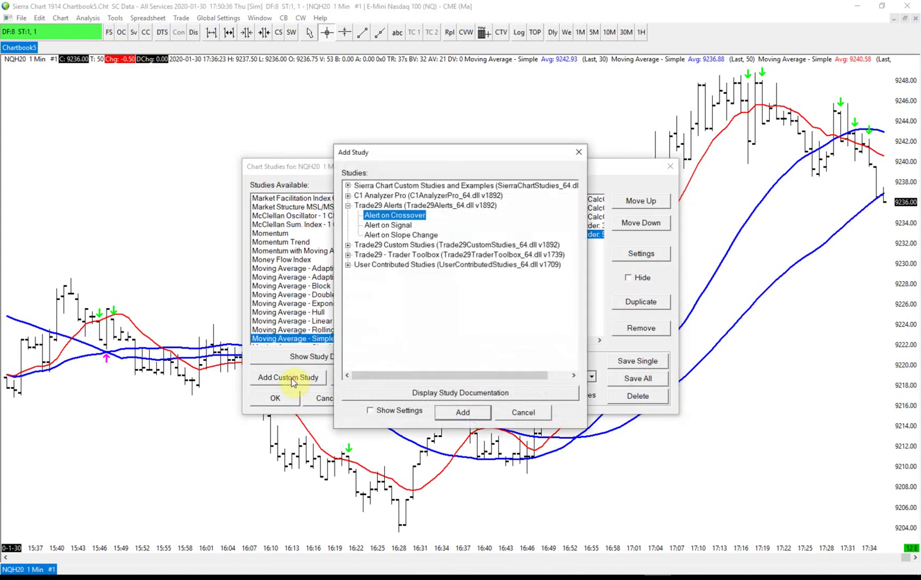
click(348, 255)
click(394, 265)
click(459, 412)
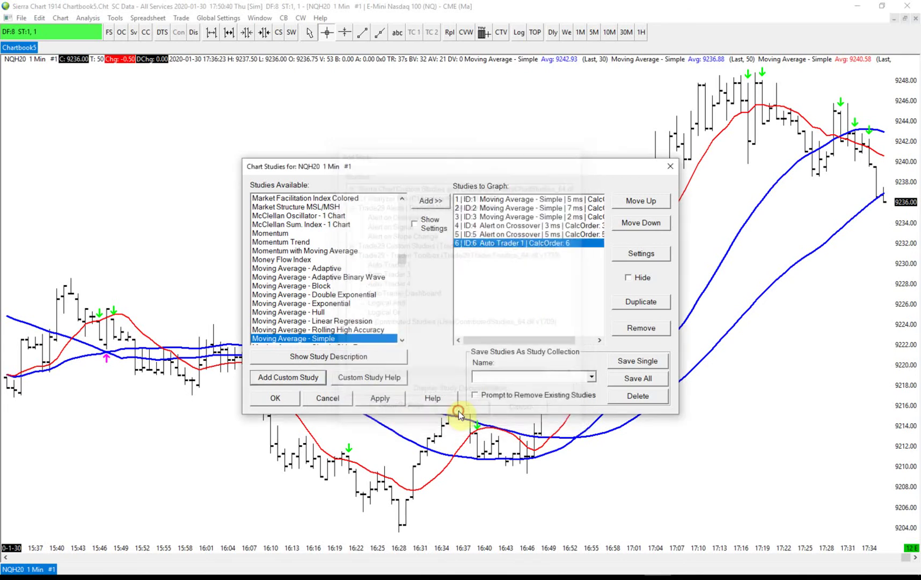
Step: Set Auto Trader 1's Long signal ref to Alert on Crossover ID:4, Cross From Below
click(640, 253)
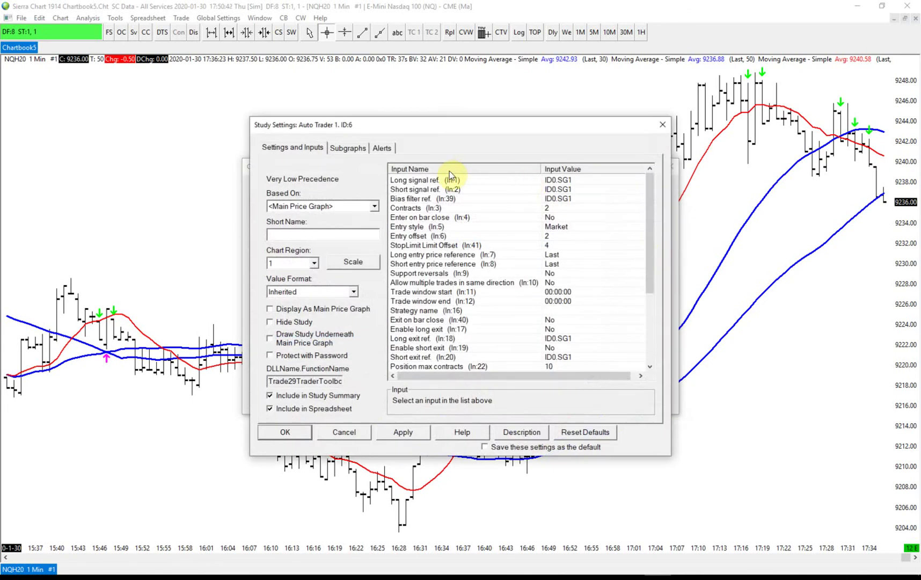
click(417, 183)
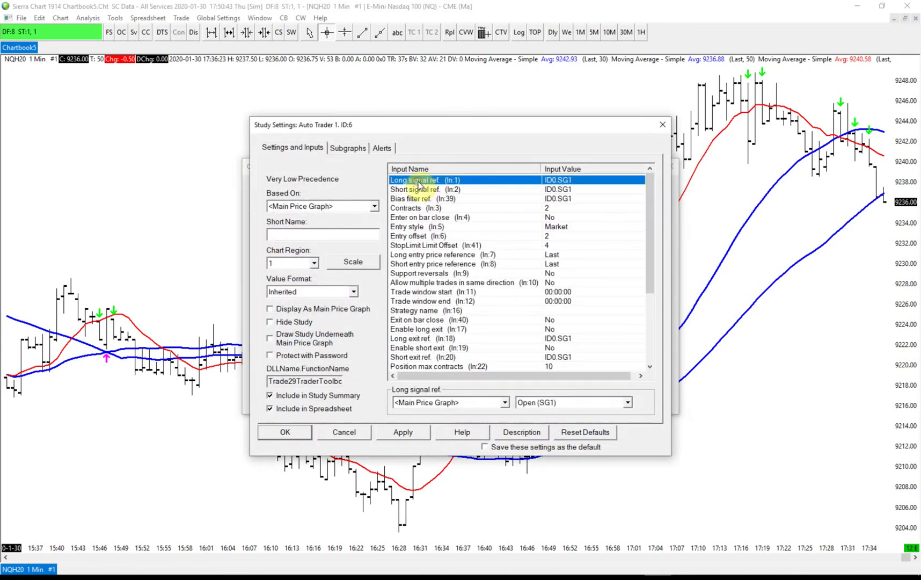
click(443, 403)
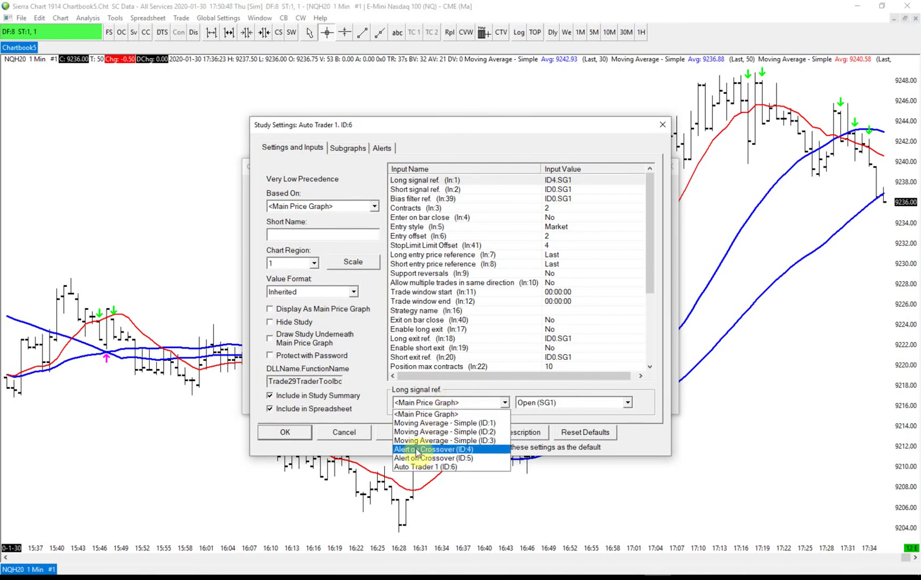
click(427, 180)
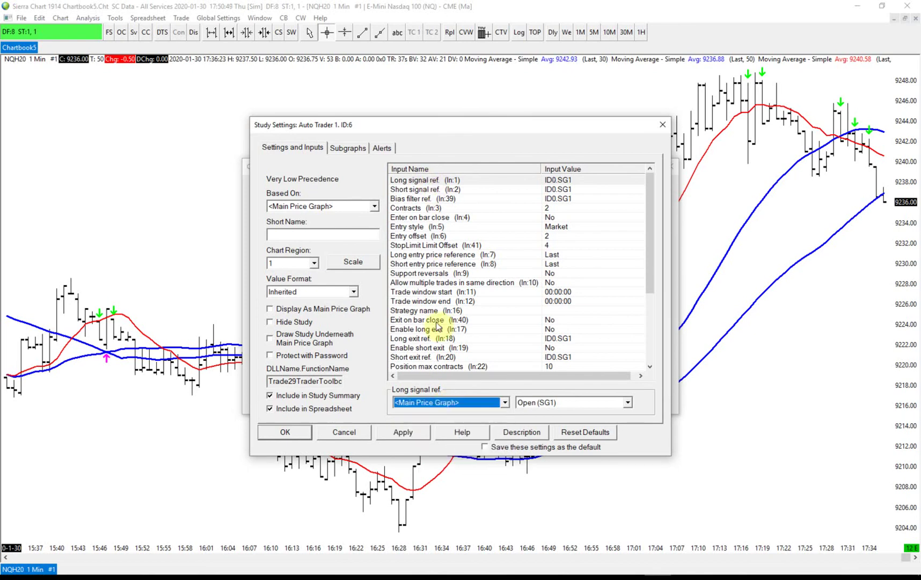
click(415, 406)
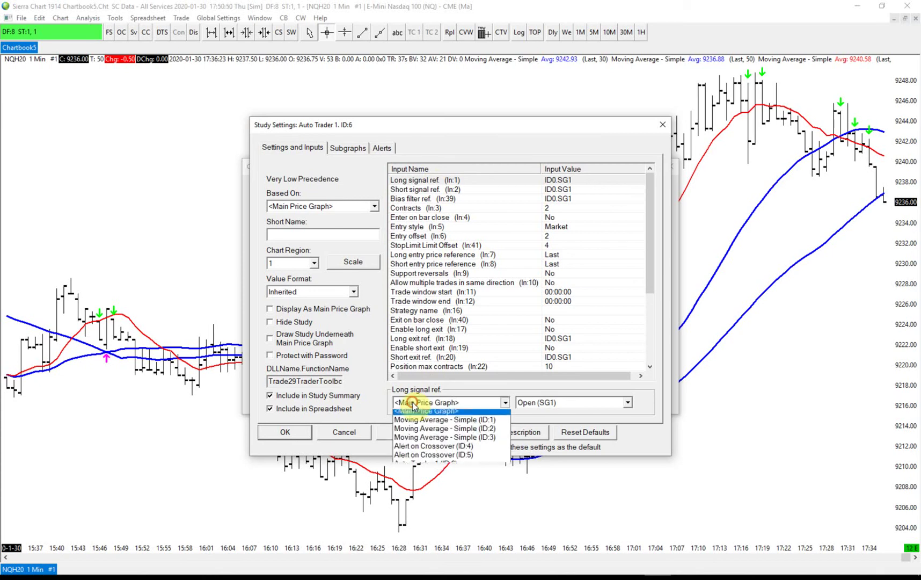
click(425, 451)
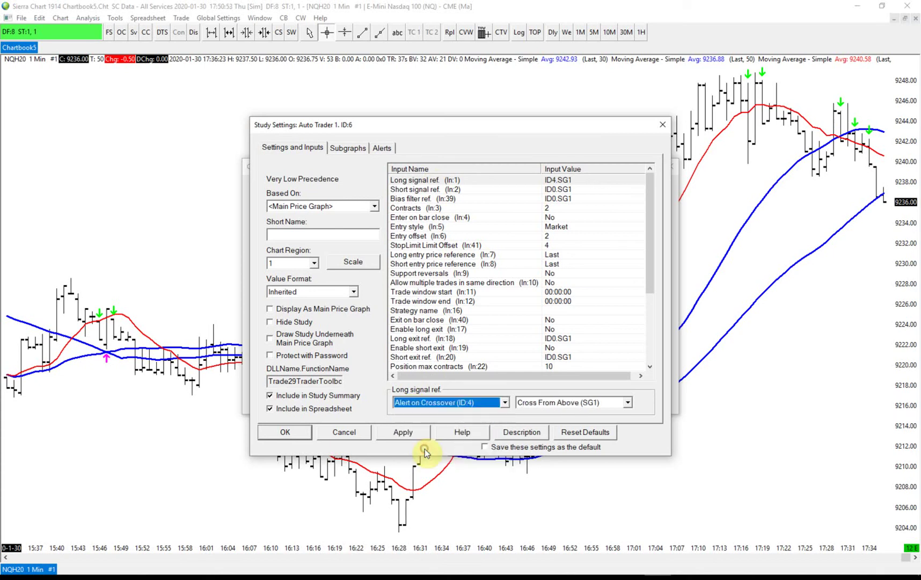
click(546, 403)
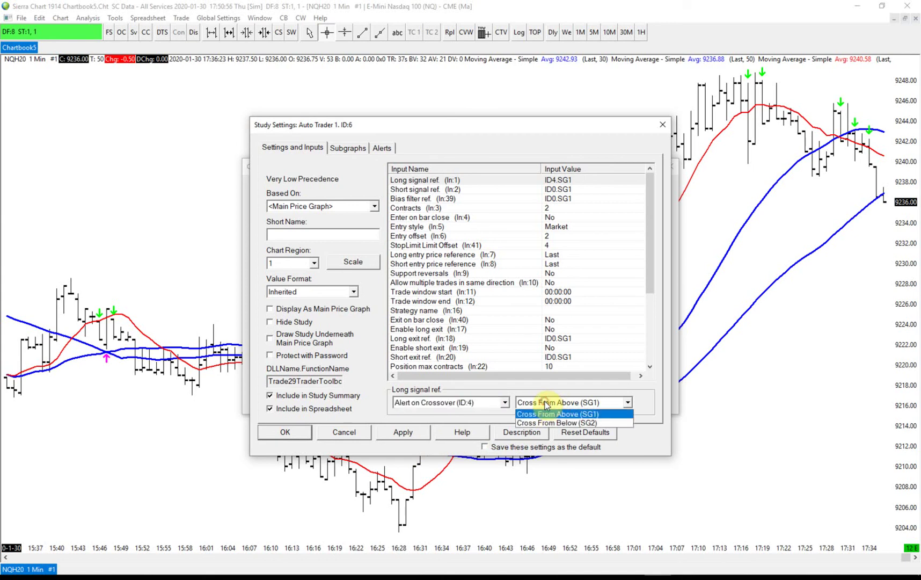
click(542, 423)
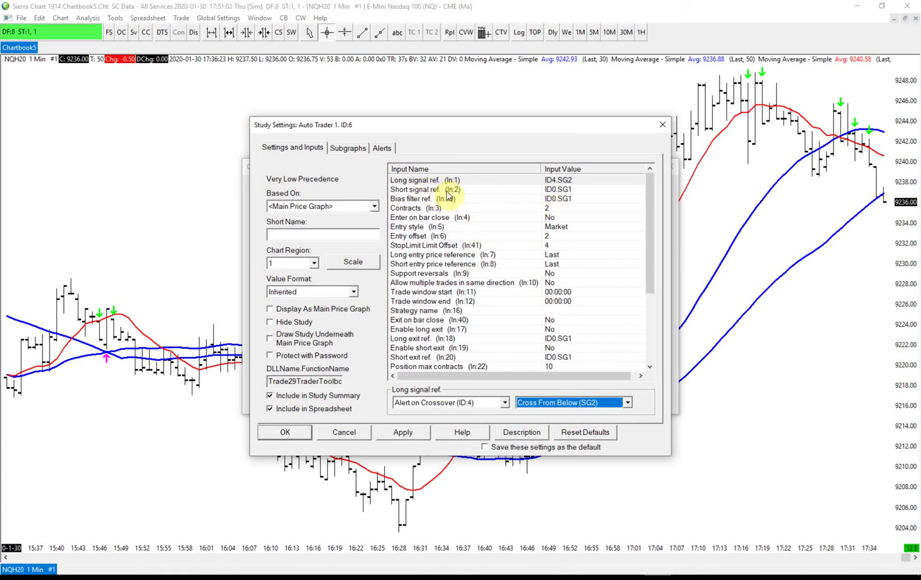
Step: Set both Enter on bar close and Exit on bar close to Yes
click(443, 209)
click(455, 218)
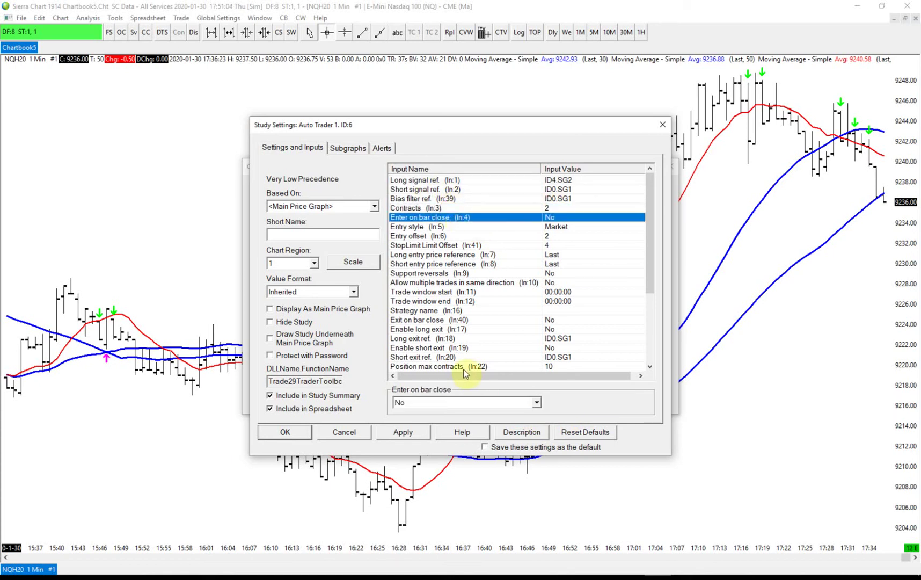
click(415, 403)
click(413, 412)
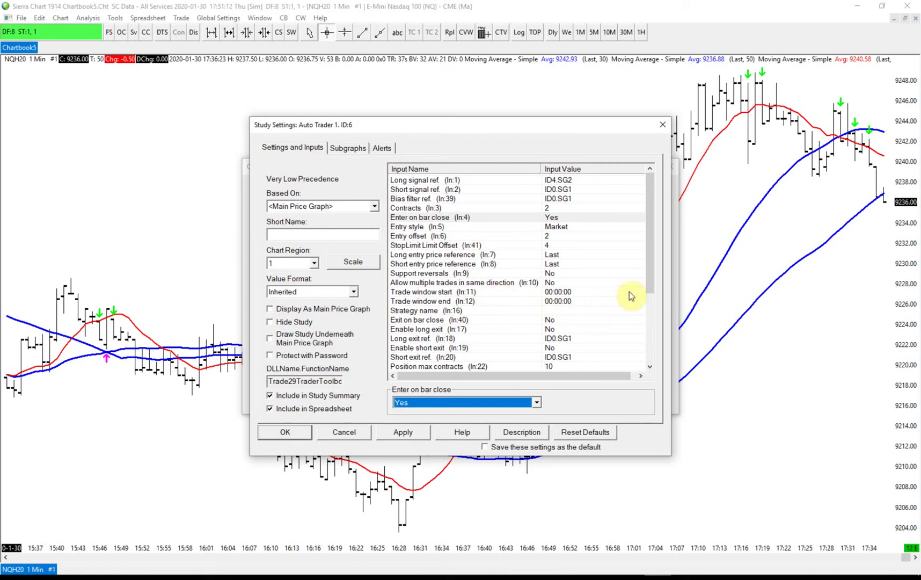
drag(650, 281, 648, 351)
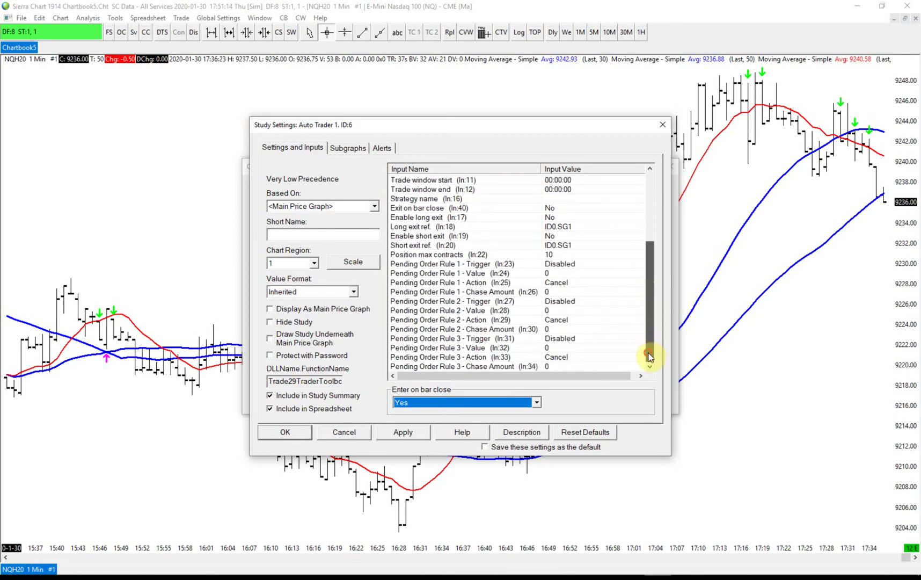
click(453, 211)
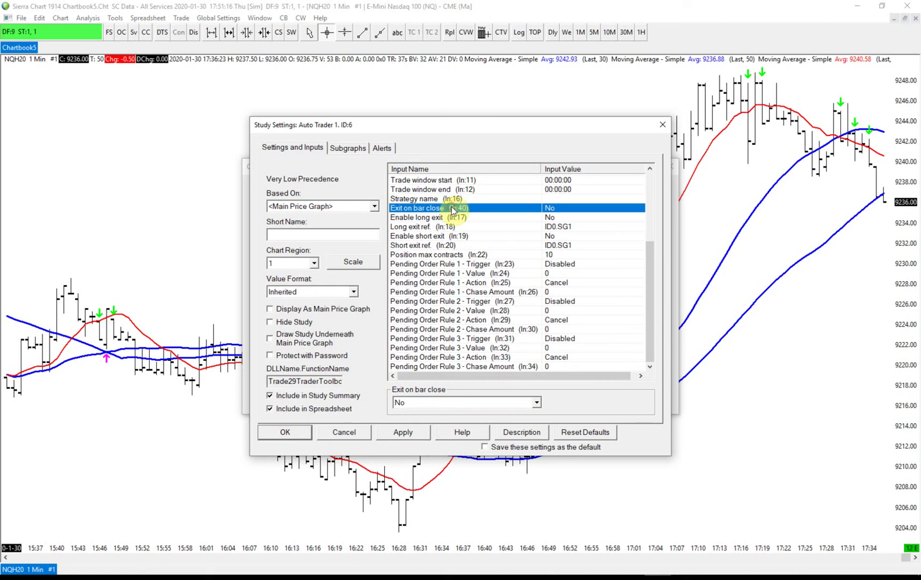
click(430, 404)
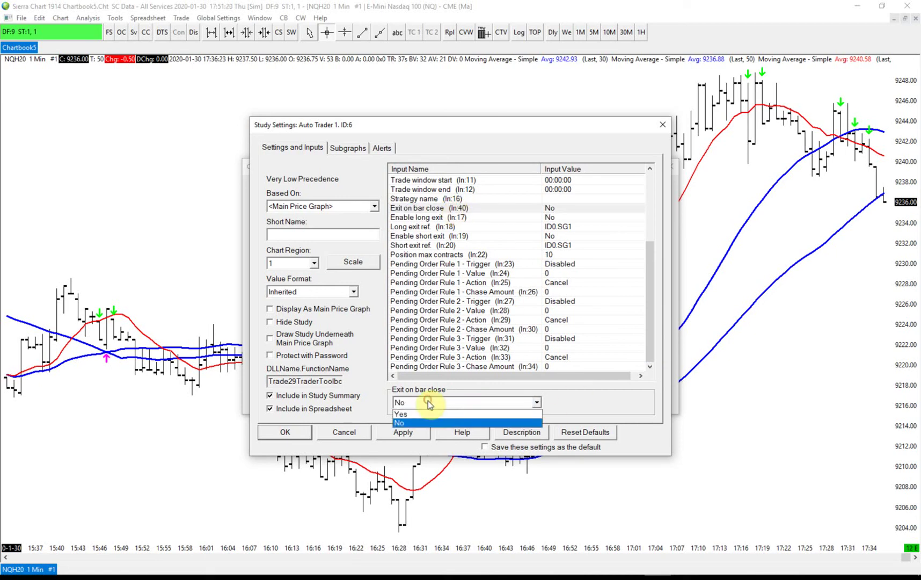
click(423, 412)
Step: Enable long exit with Alert on Crossover ID:5 as Long exit ref, and confirm
click(463, 219)
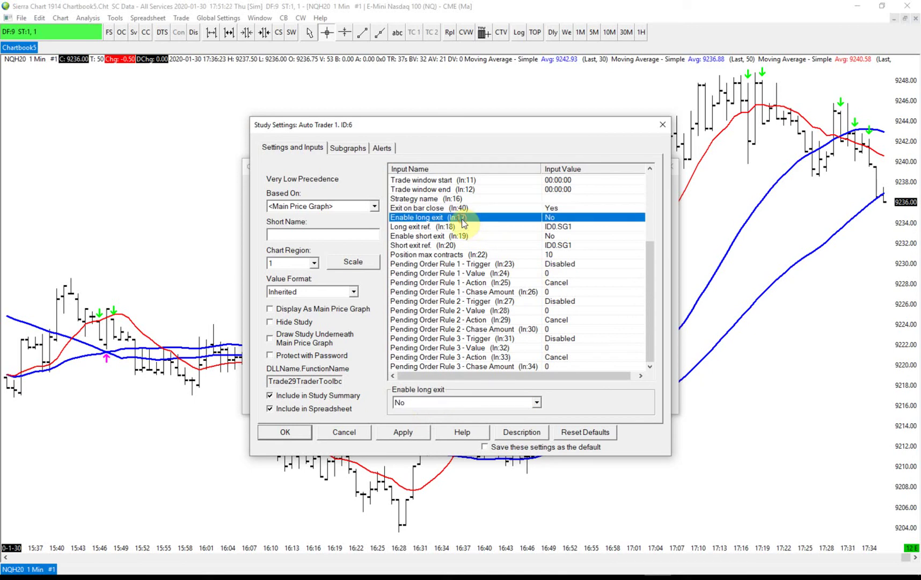
click(452, 401)
click(449, 414)
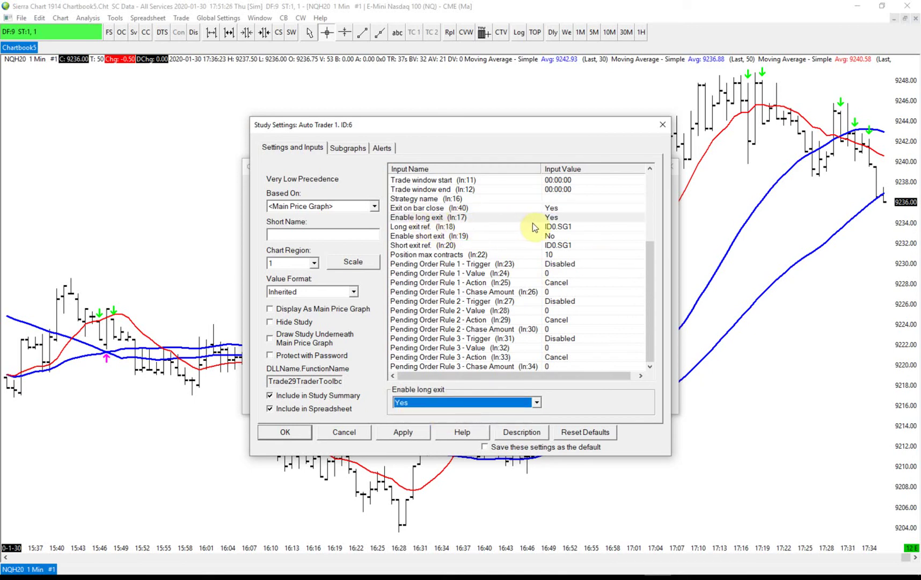
click(453, 226)
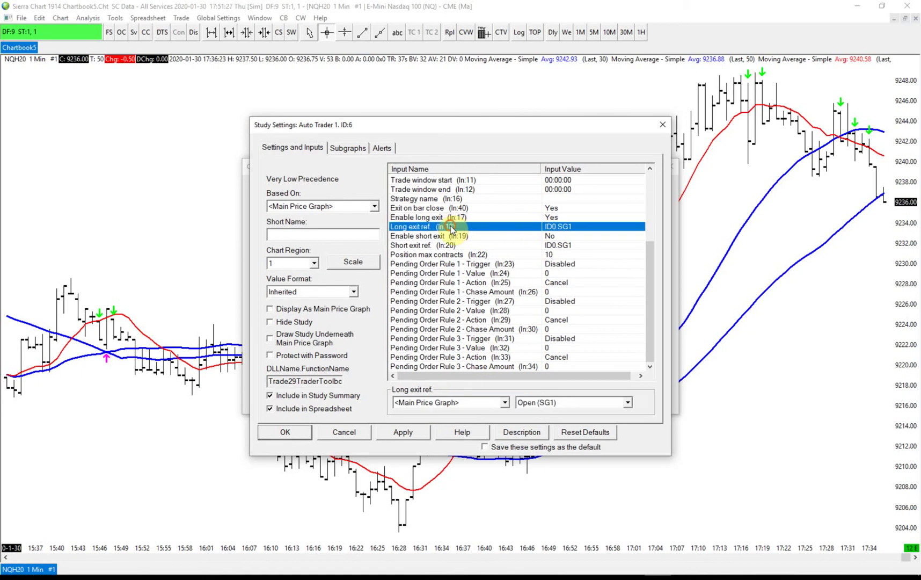
click(434, 404)
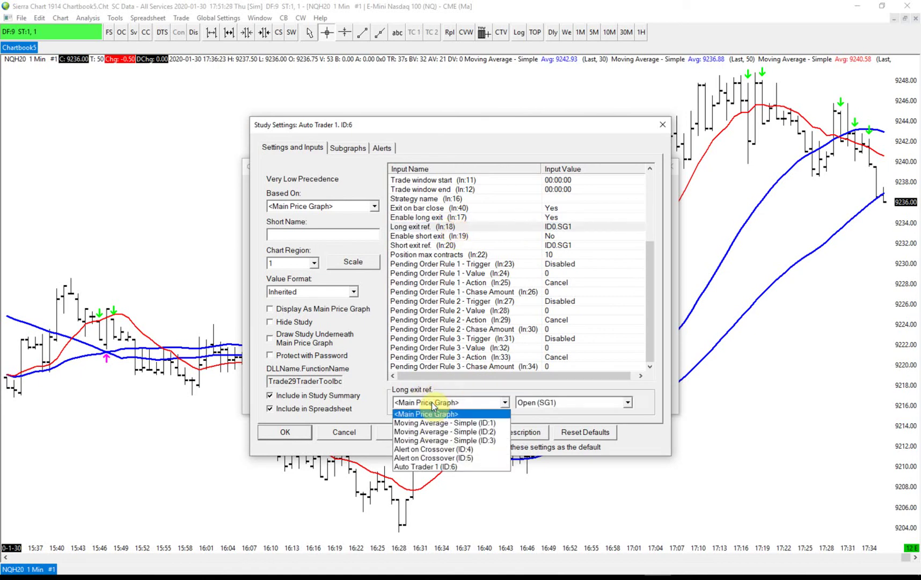
click(437, 458)
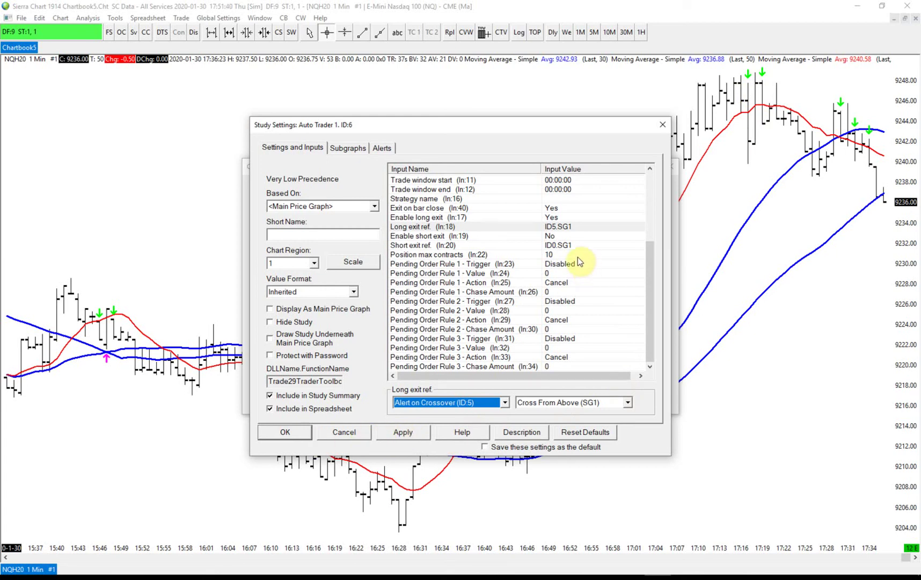
click(309, 435)
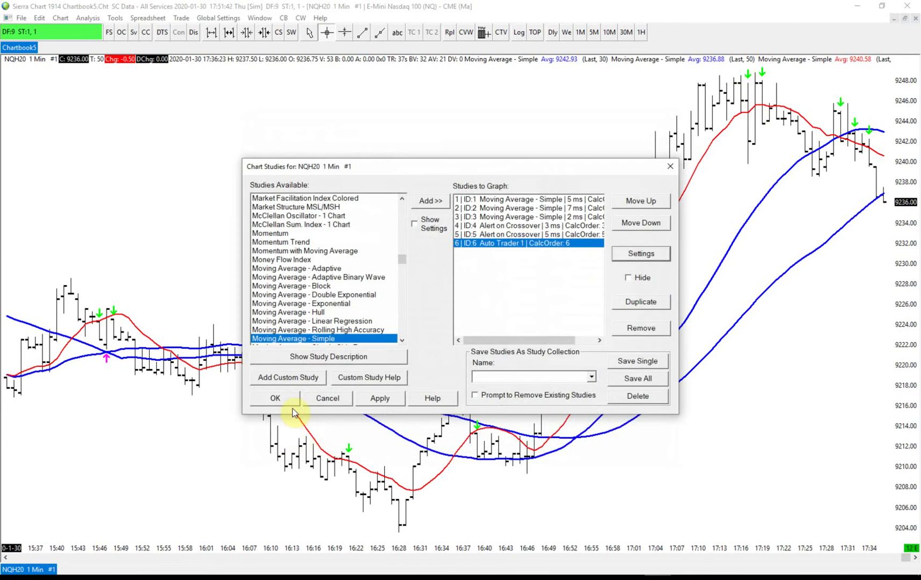
click(243, 455)
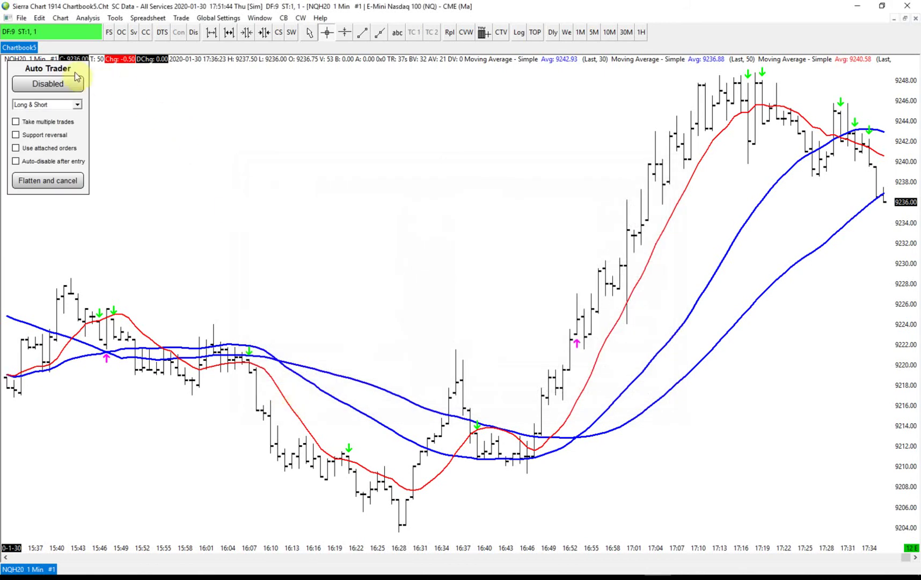
drag(70, 72, 237, 156)
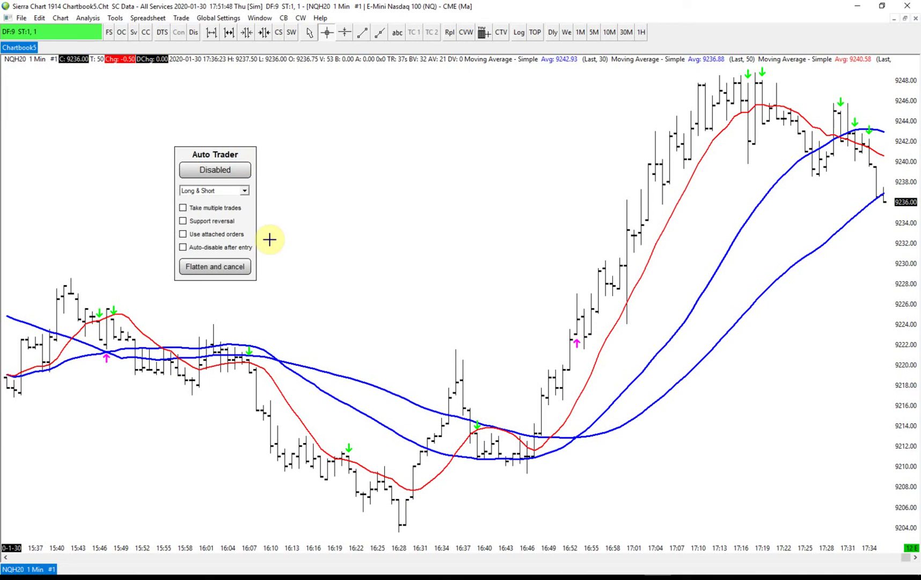
click(244, 190)
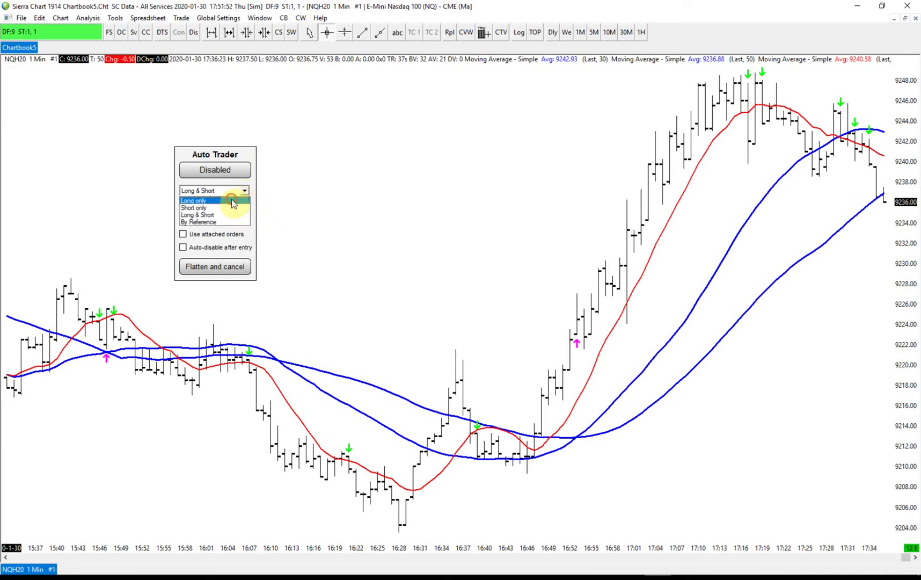
click(212, 199)
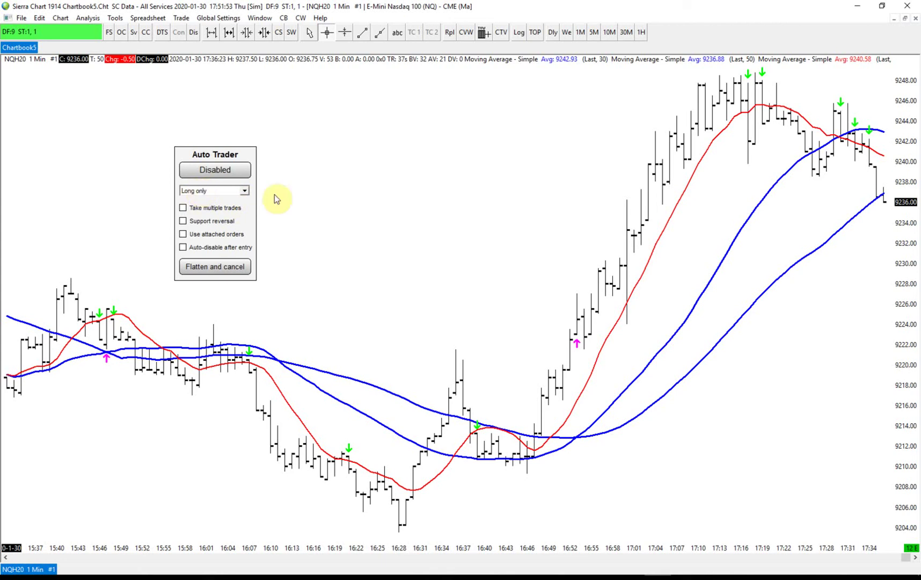
click(89, 18)
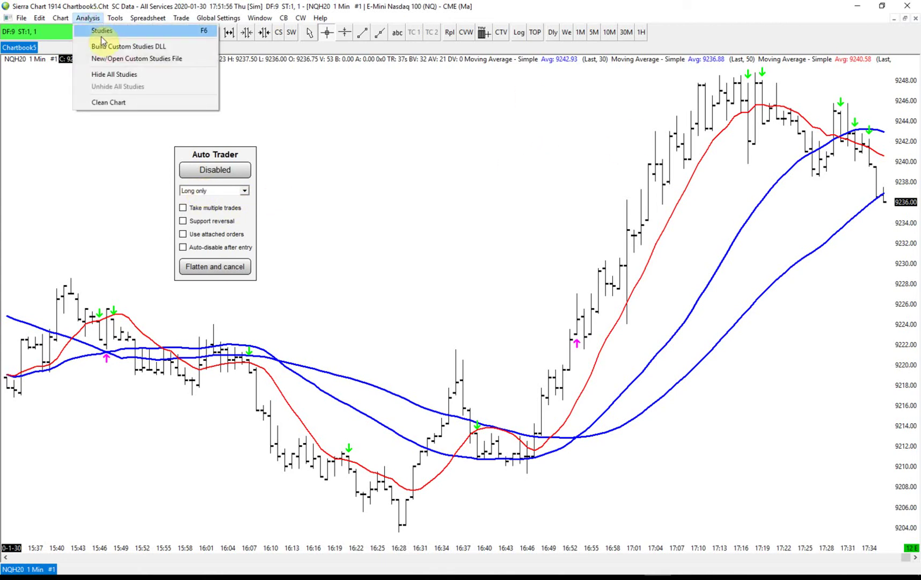
click(101, 31)
click(536, 243)
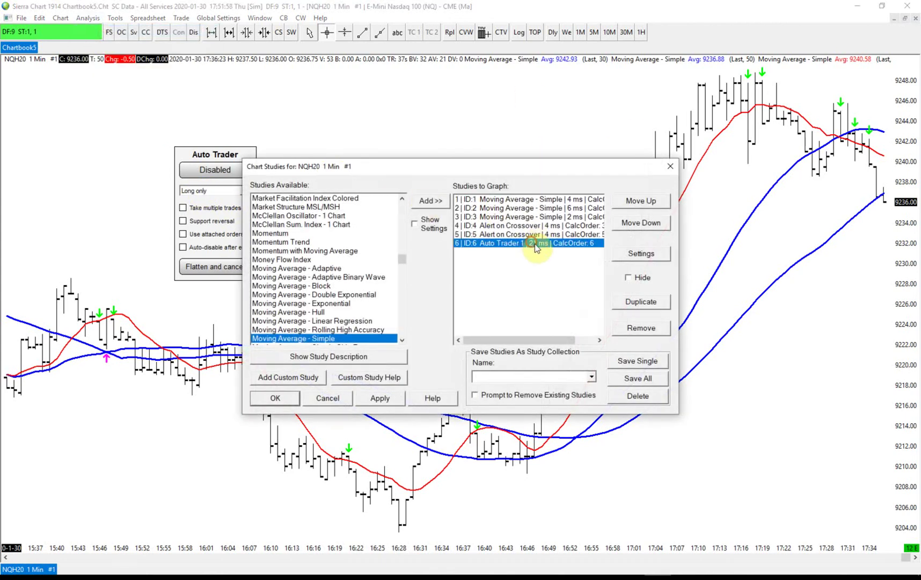
click(633, 256)
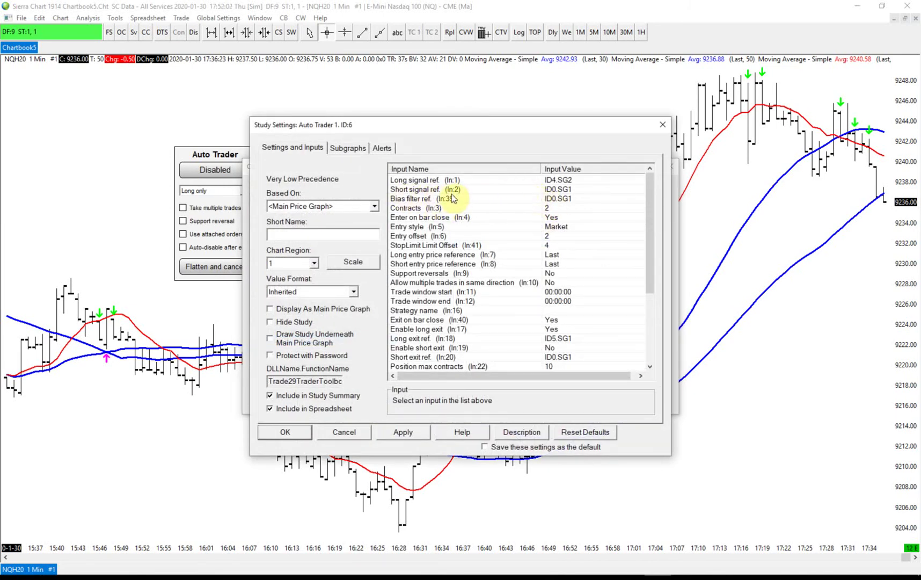
click(436, 190)
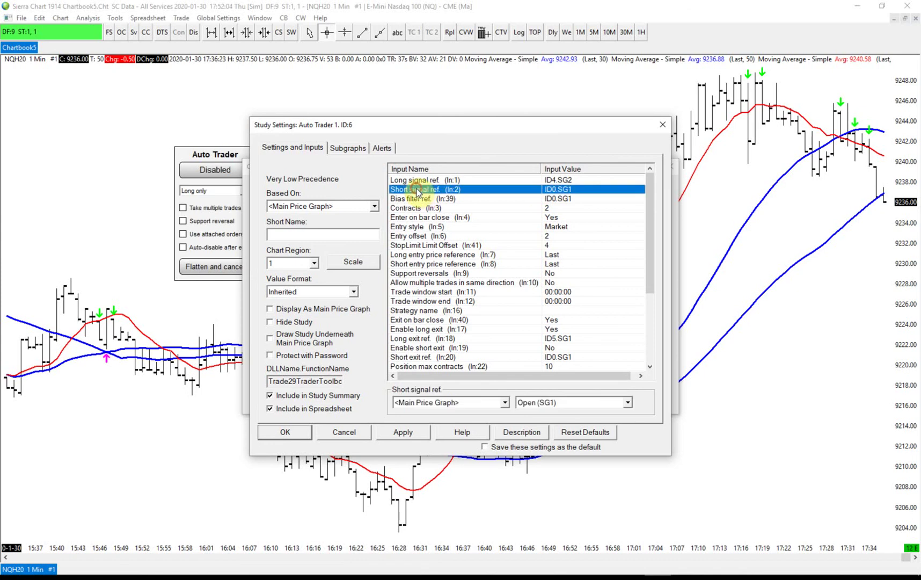
click(343, 432)
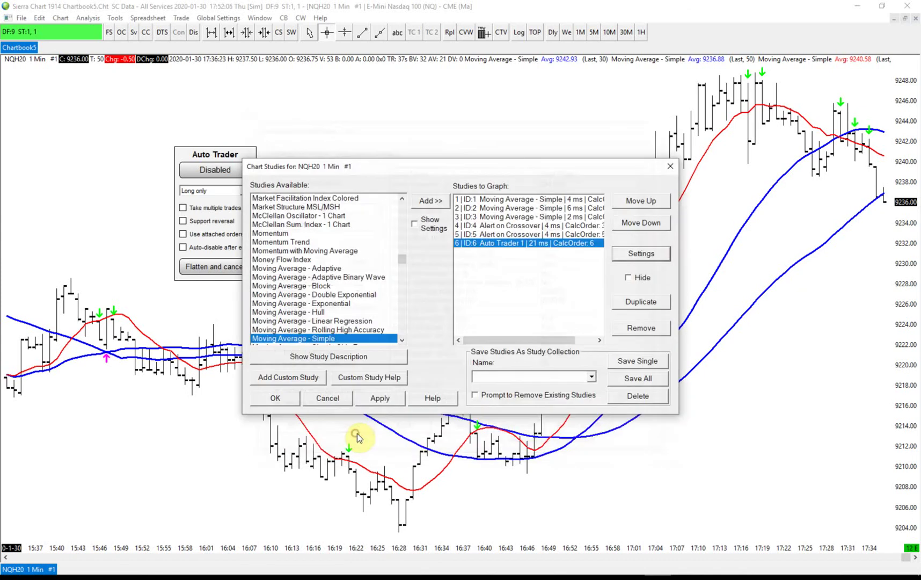
click(333, 457)
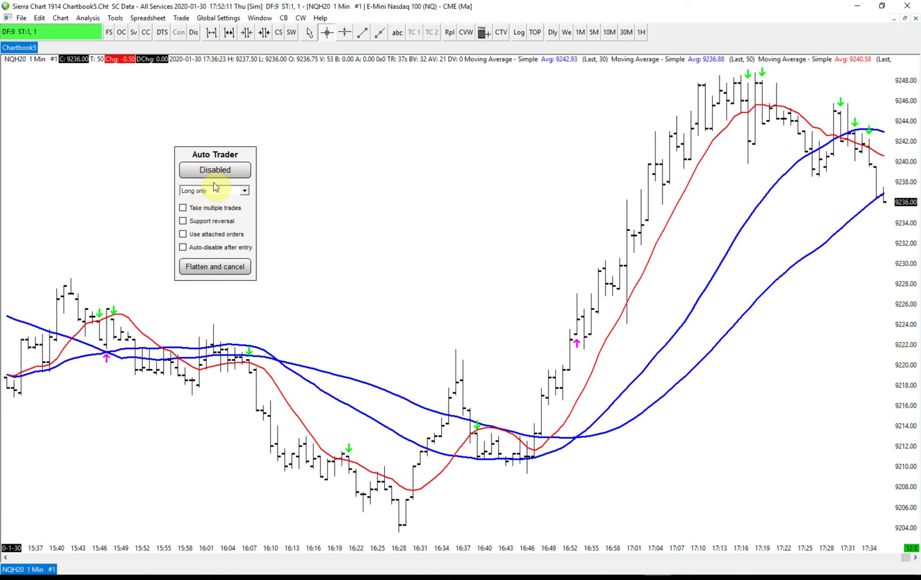
Step: Enable the Auto Trader and attach a Trade Window to the chart
drag(223, 158, 296, 138)
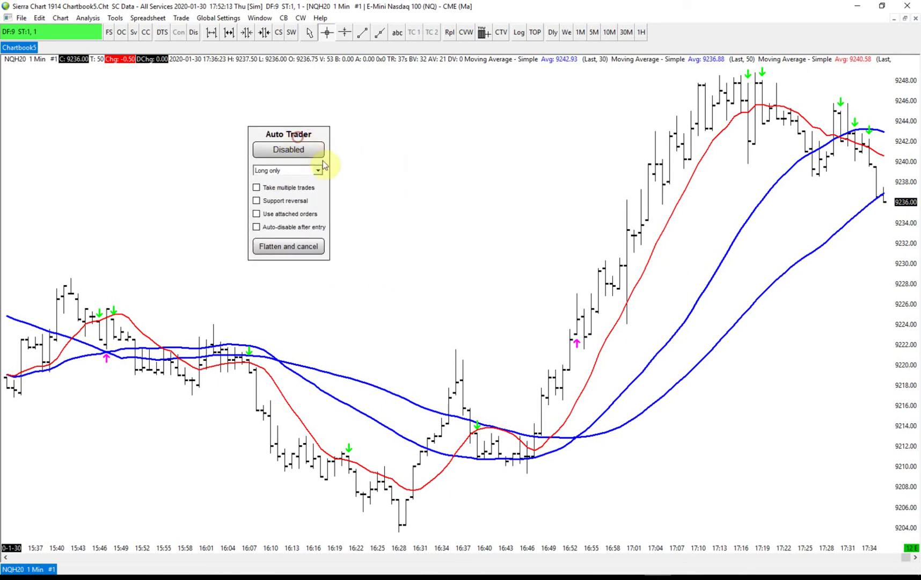
click(284, 149)
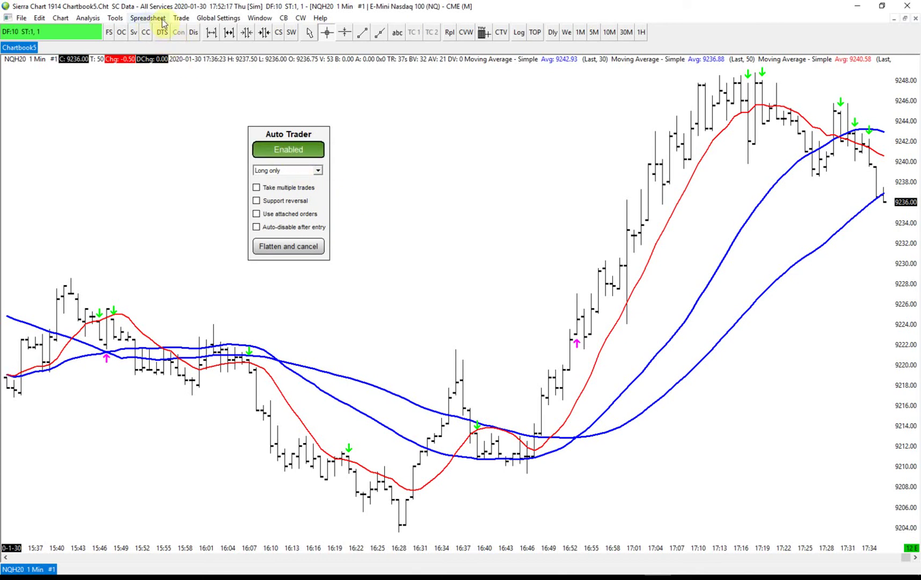
click(180, 17)
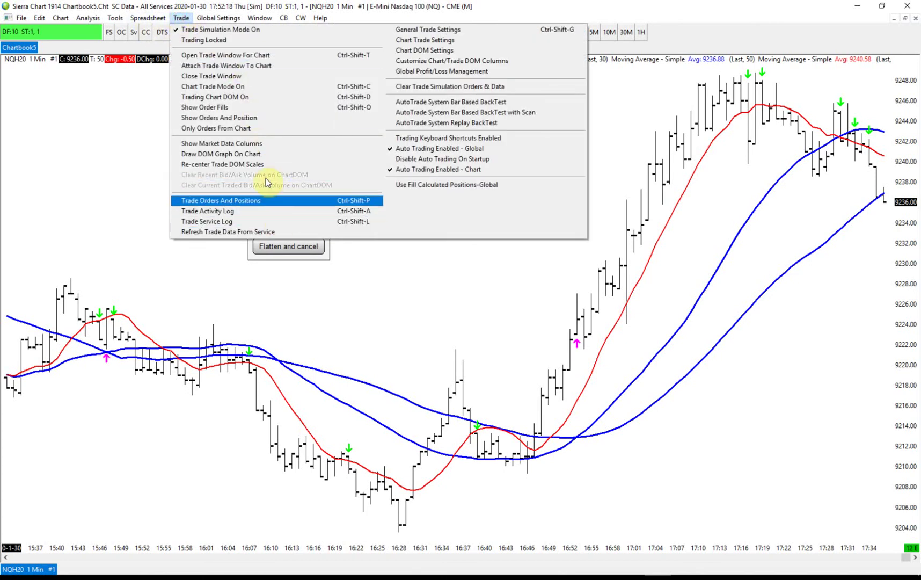
click(255, 66)
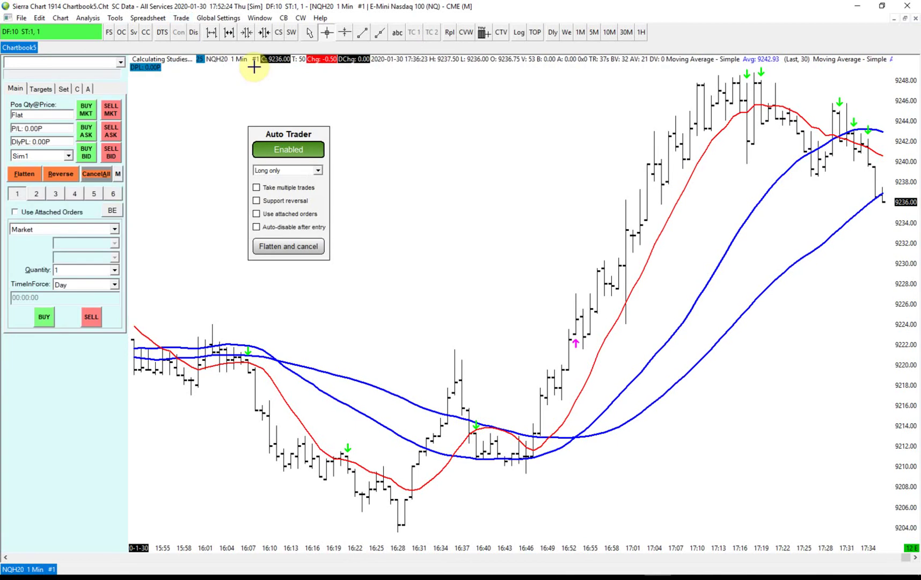
Step: Keep the 30-tick stop, delete Target 1, and turn on Use attached orders
click(43, 89)
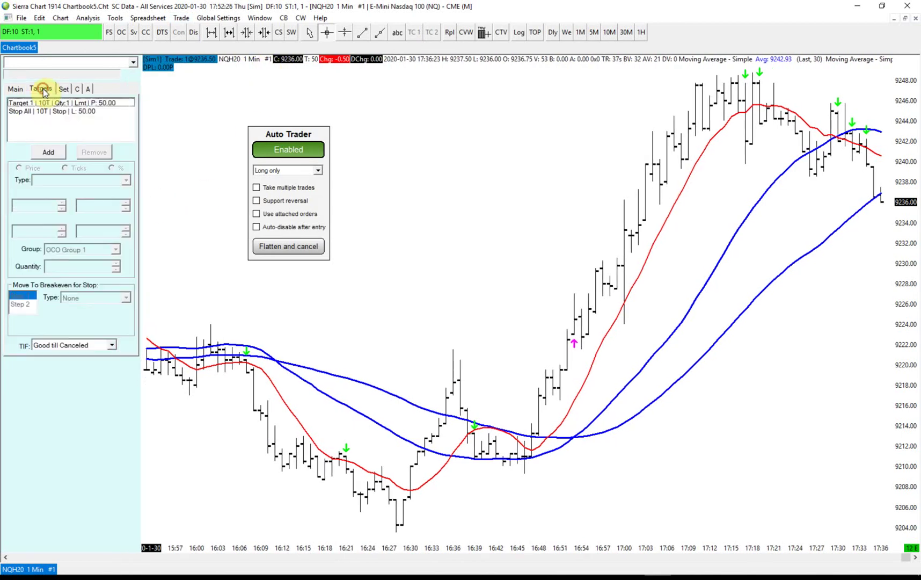
click(73, 104)
click(94, 129)
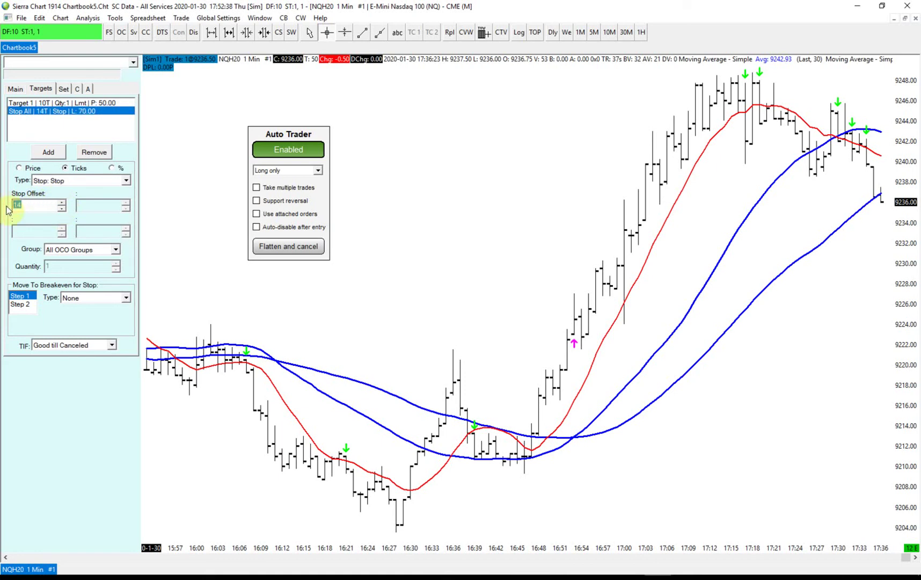
click(44, 103)
click(93, 153)
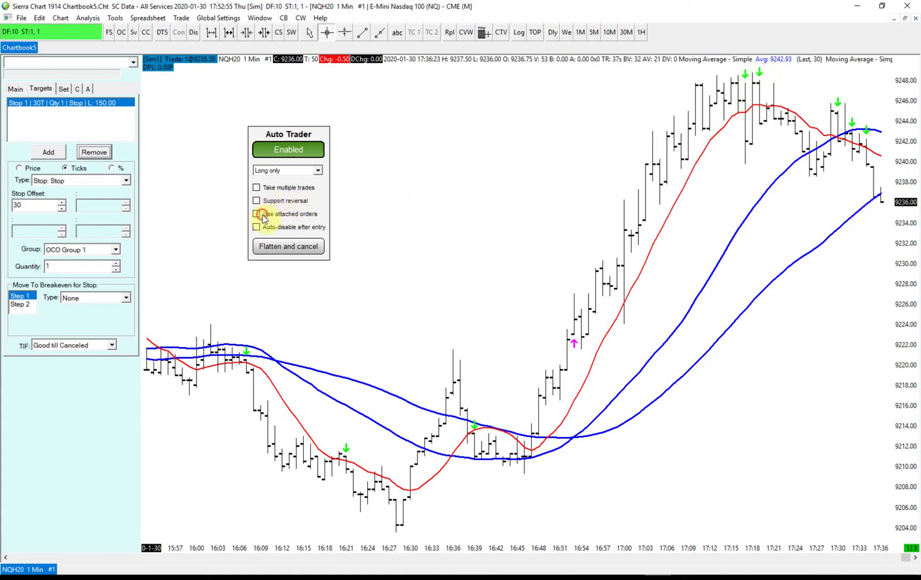
drag(290, 135, 207, 135)
click(504, 260)
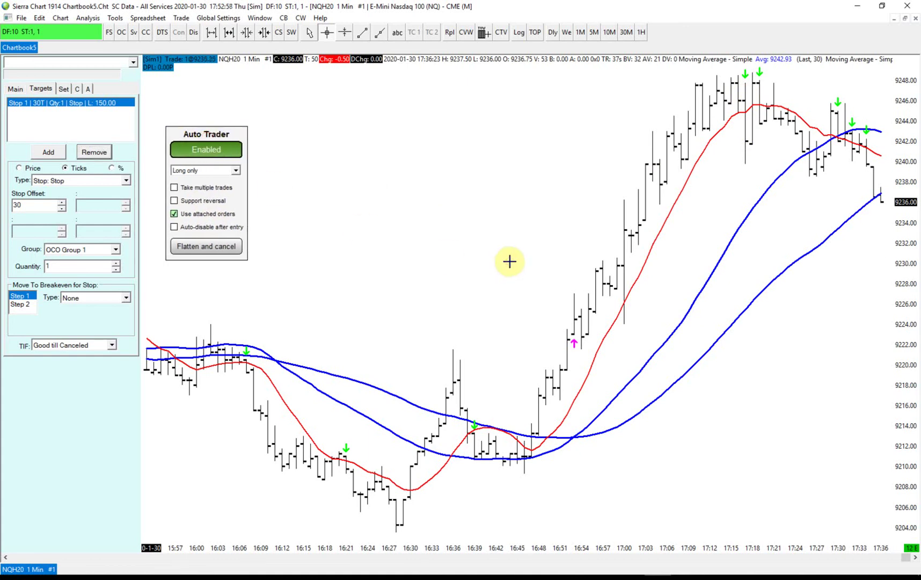
Step: Compress the price scale to show a wider range of the NQ chart
scroll(509, 261, up, 10)
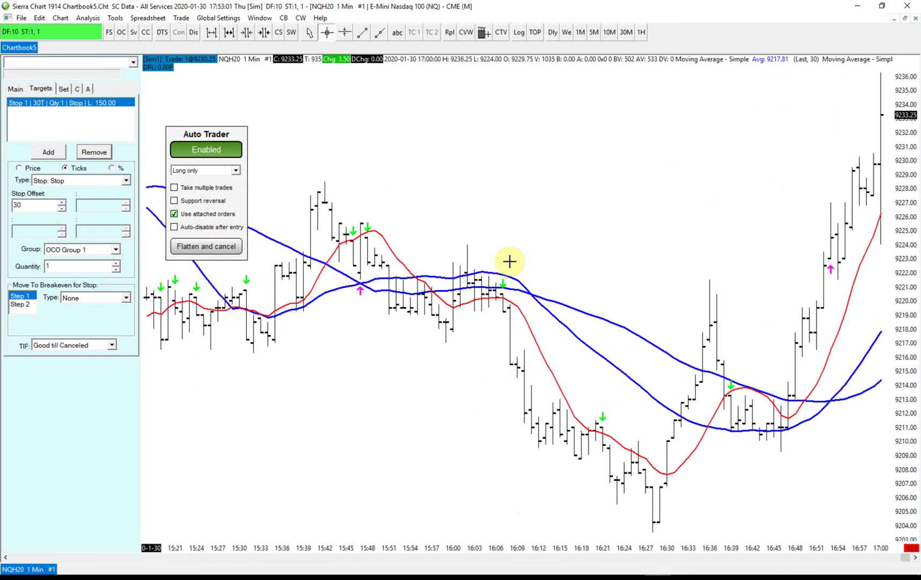
scroll(509, 262, up, 3)
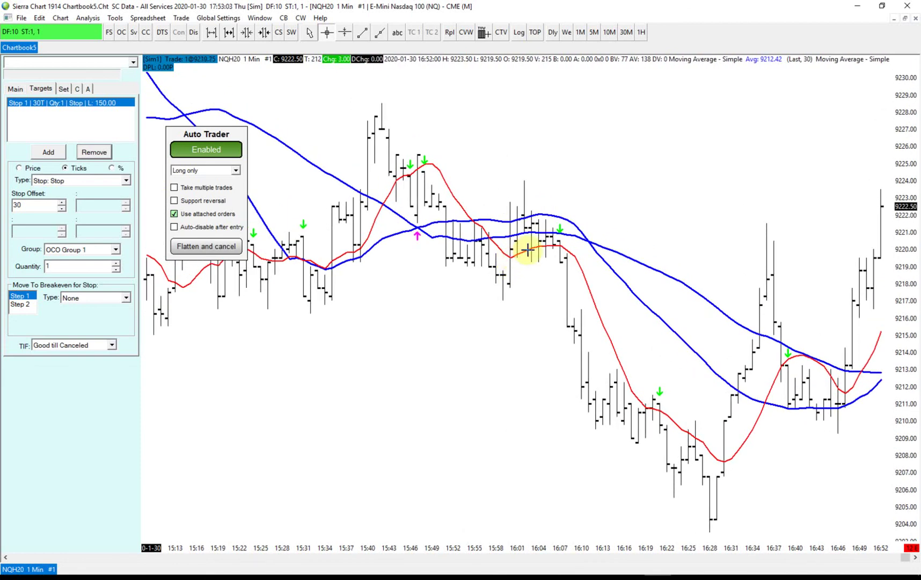
drag(907, 200, 906, 126)
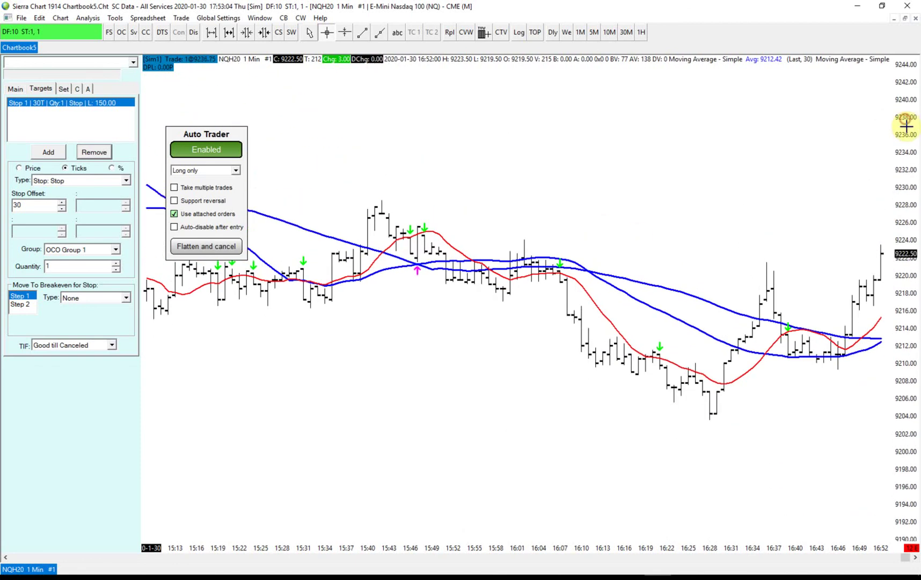
scroll(906, 126, up, 1)
Step: Set the Chart Replay mode to Standard Replay
key(ctrl+r)
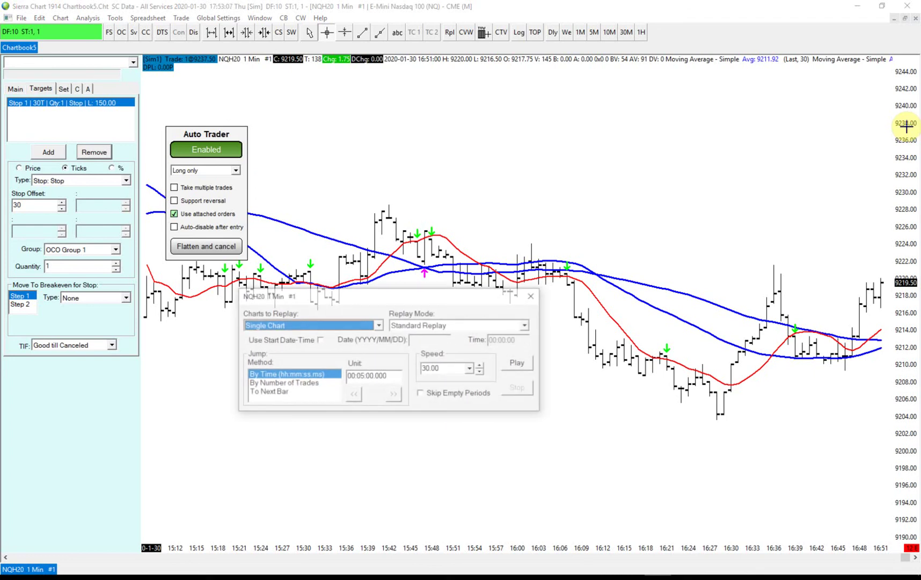
click(527, 325)
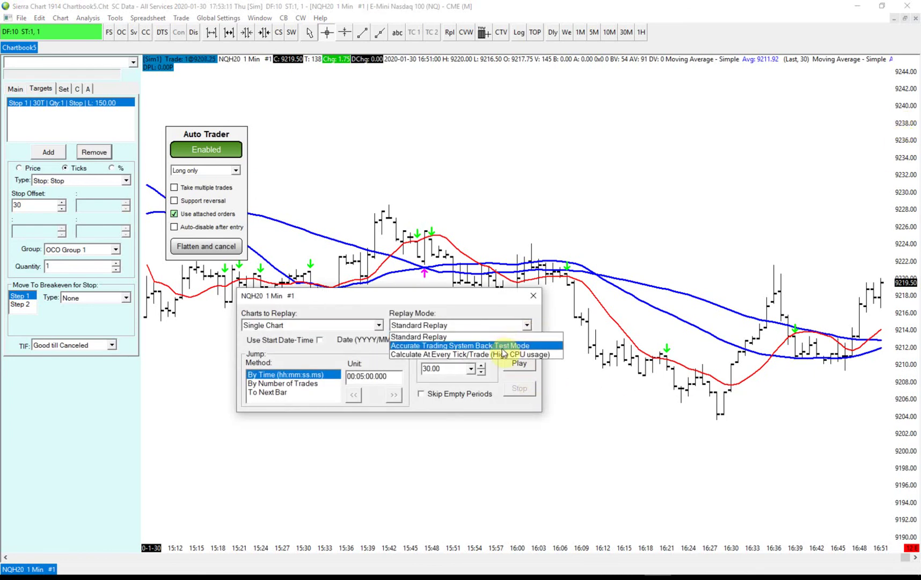
click(502, 349)
click(527, 325)
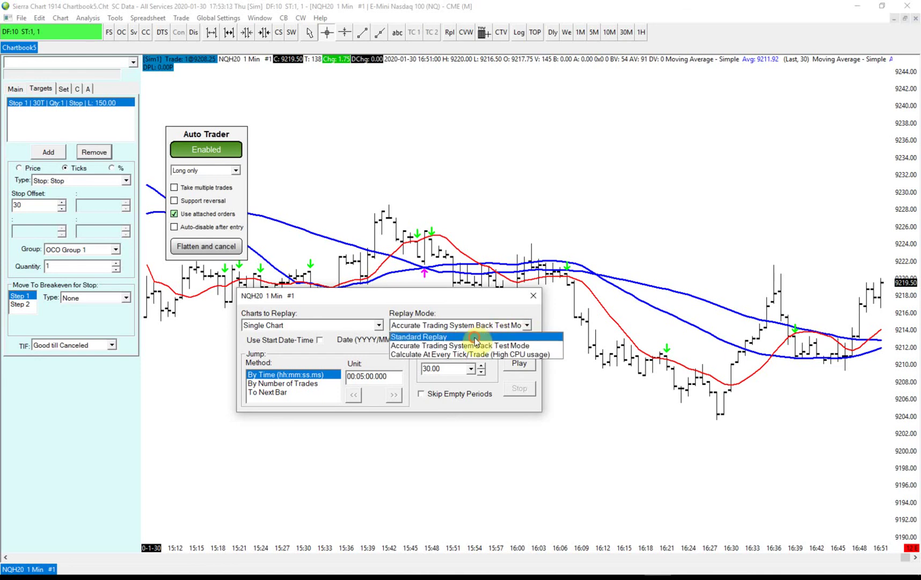
click(475, 337)
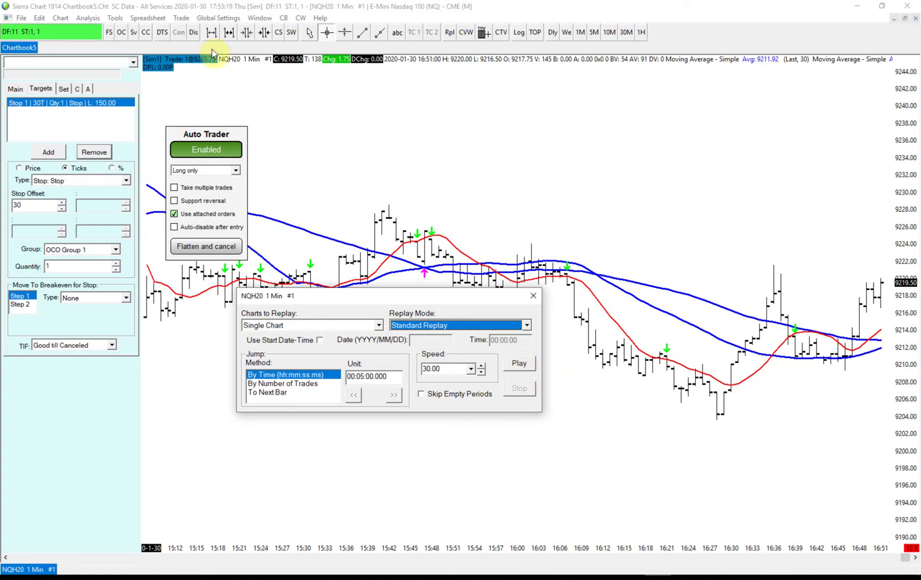
Step: Start the 30X replay after clearing all earlier trade data
click(186, 20)
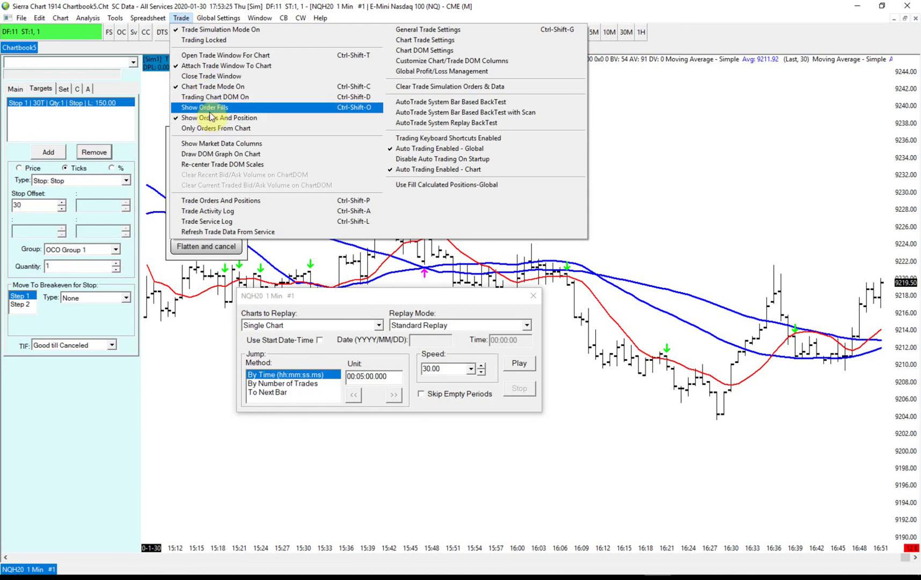
click(520, 363)
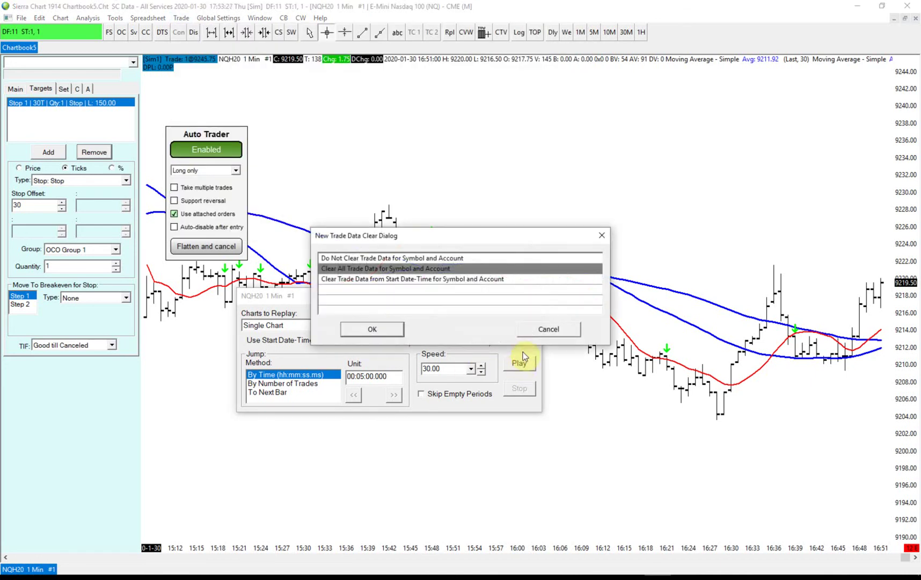
click(376, 330)
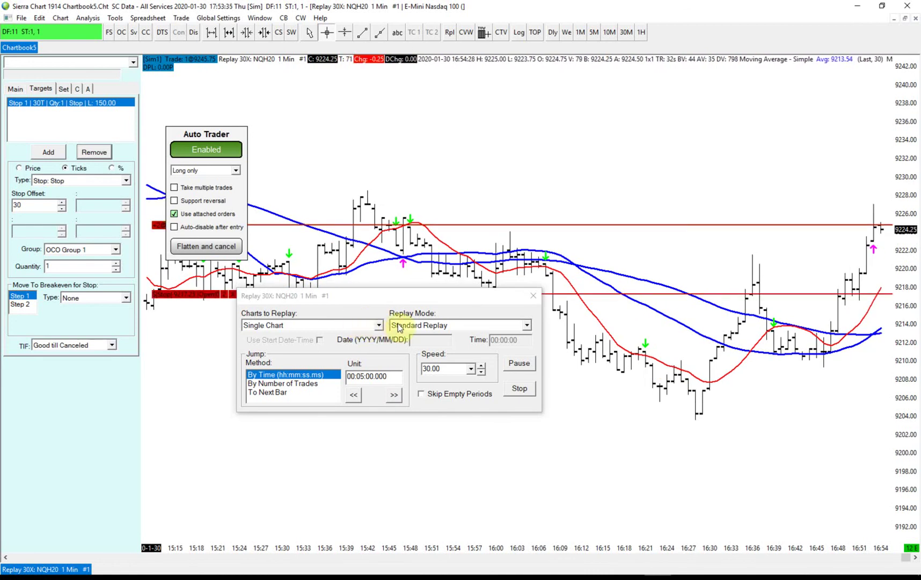
Step: Pause the replay at the long entry to check entry and stop lines, then resume
click(519, 363)
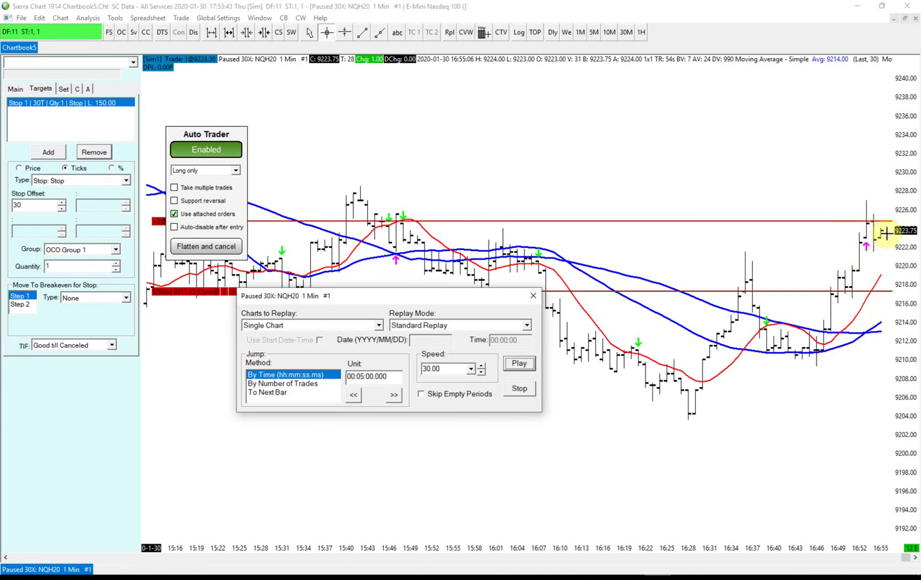
click(865, 260)
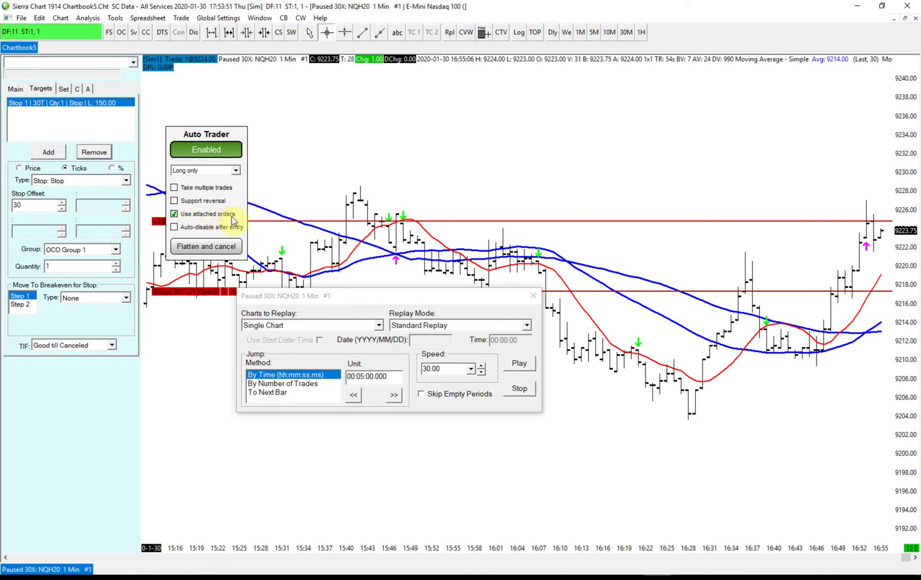
click(519, 364)
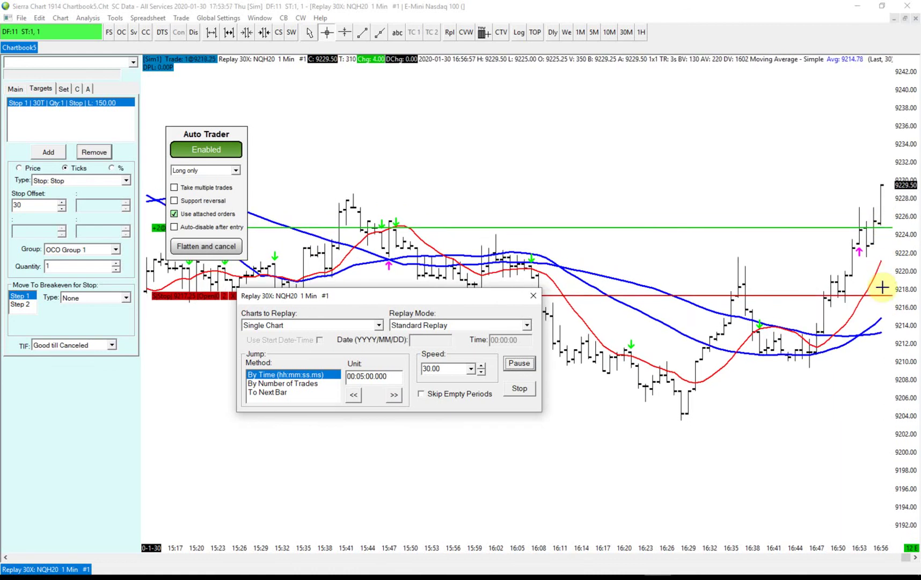
Step: Add right-side margin past the latest bar and move the Replay dialog to the lower-left corner
click(911, 253)
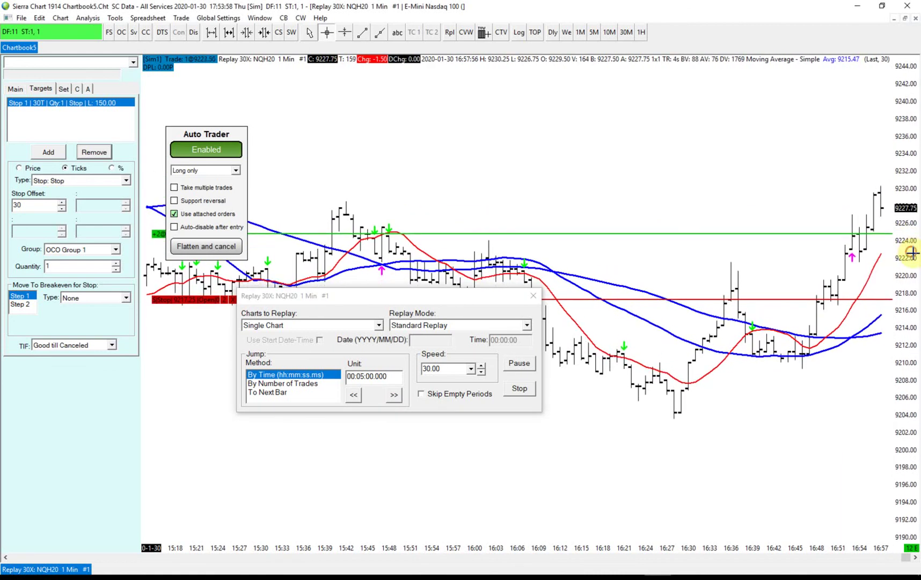
scroll(911, 252, down, 10)
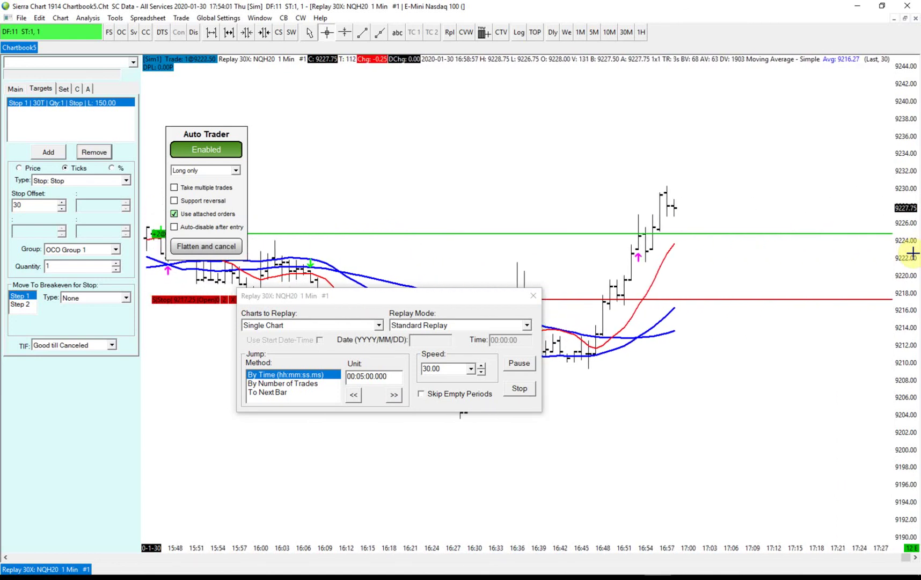
drag(353, 298, 166, 393)
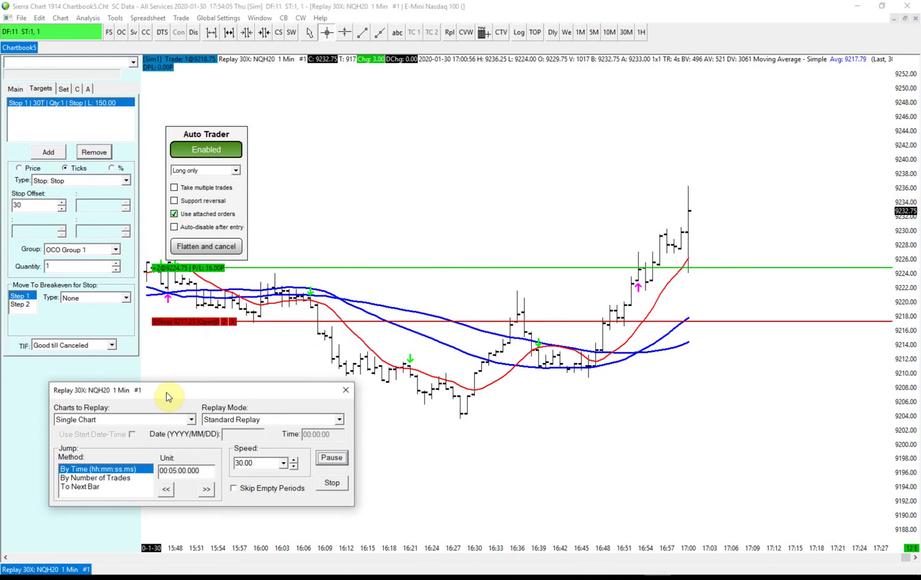